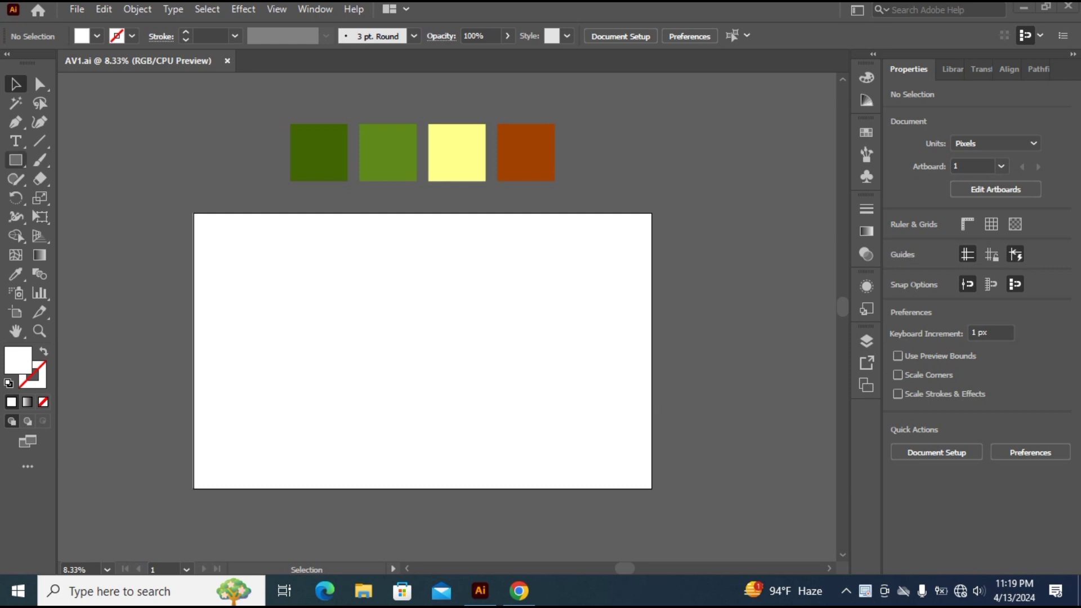
- Draw an upright ellipse about 1167 px wide and 1927 px high near the middle of the artboard
left_click(15, 160)
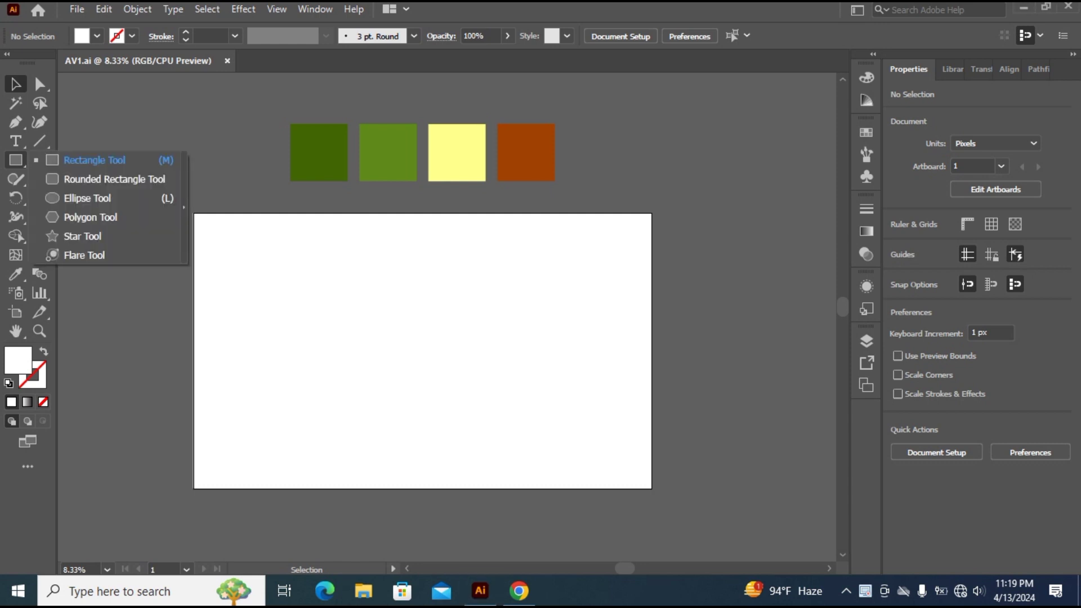
left_click(87, 198)
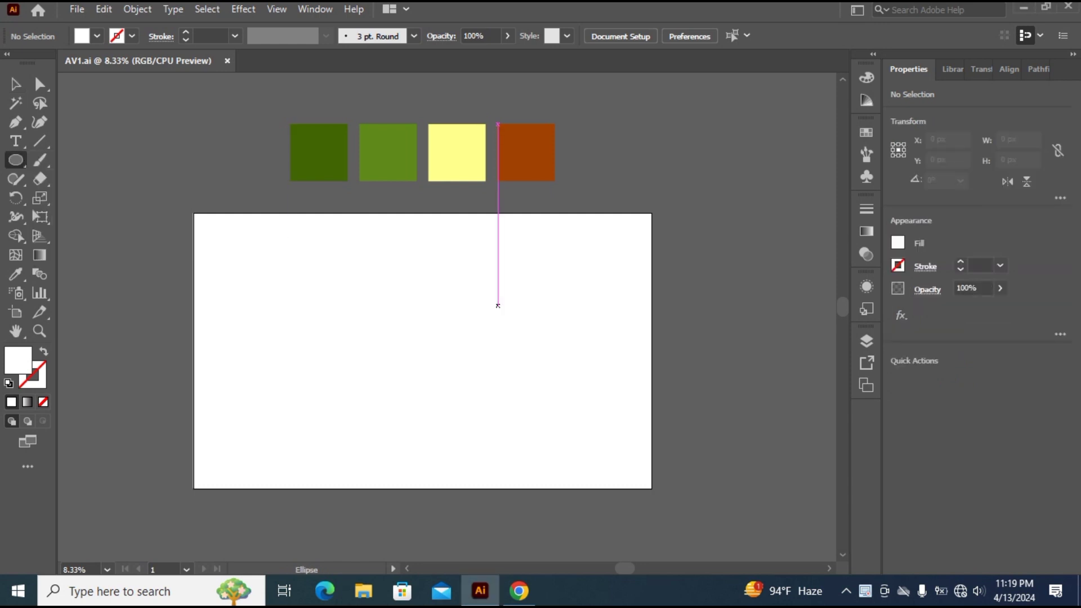
scroll(495, 309, "down", 1)
mouse_move(373, 237)
left_mouse_down()
mouse_move(476, 335)
mouse_move(480, 414)
left_mouse_up()
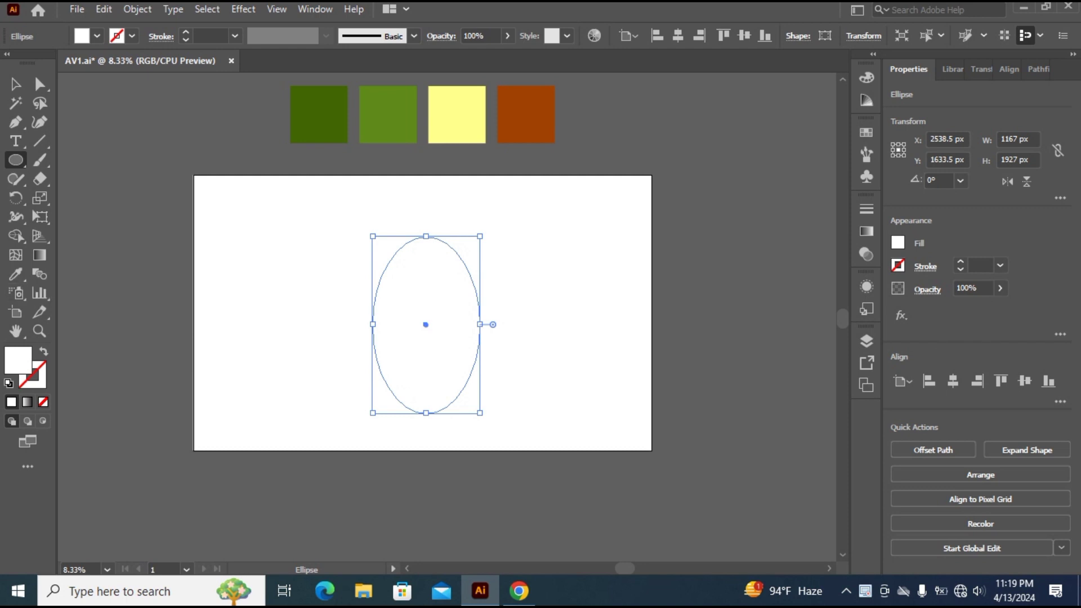
- Give the ellipse no fill and a 10 pt black stroke, and center it horizontally and vertically on the artboard
left_click(898, 243)
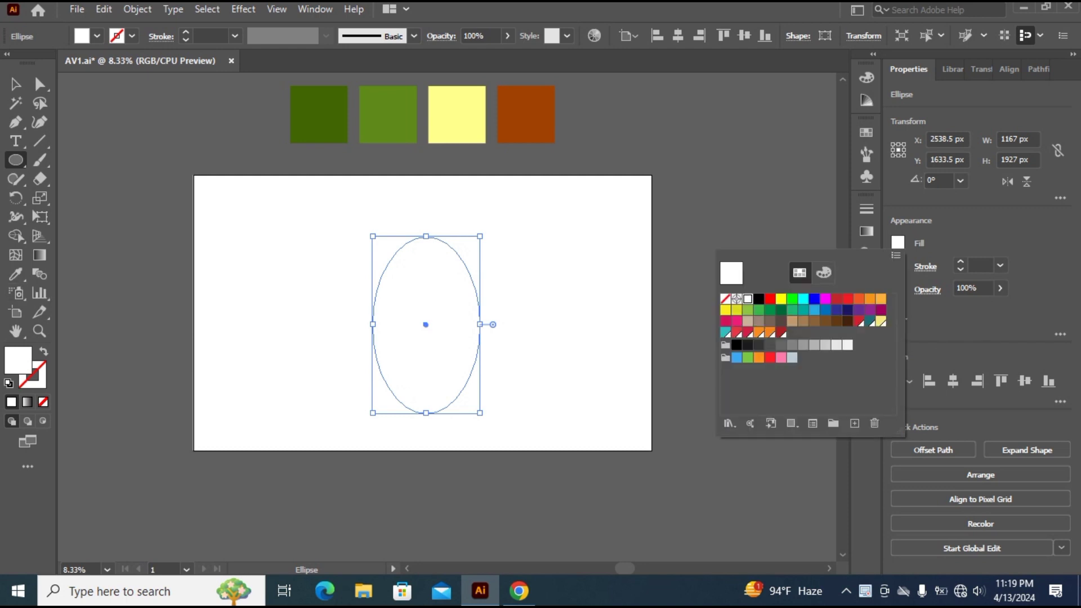
left_click(725, 298)
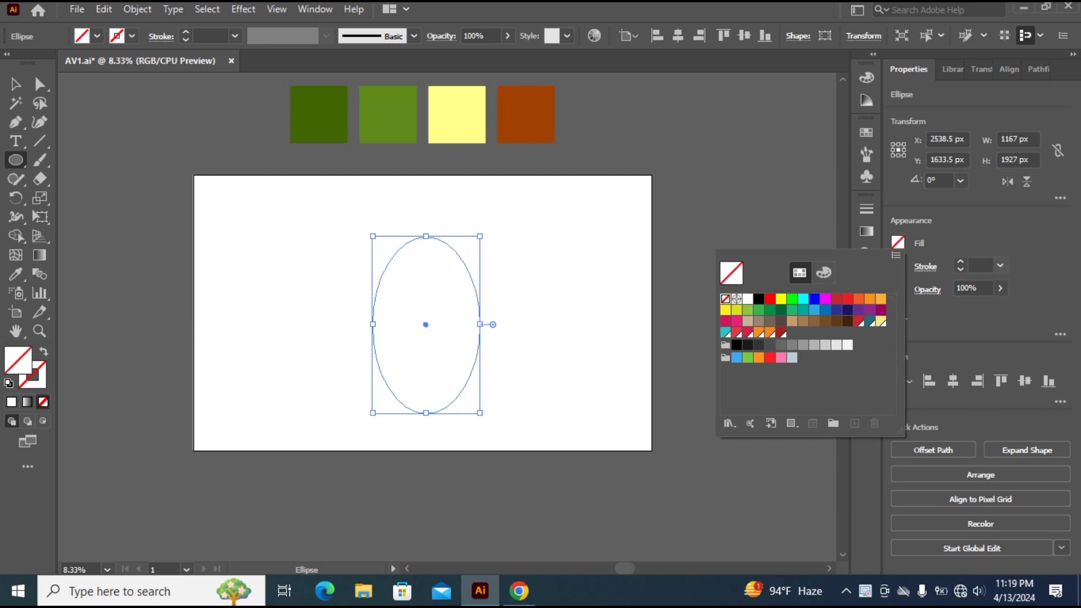
left_click(1000, 265)
left_click(1020, 490)
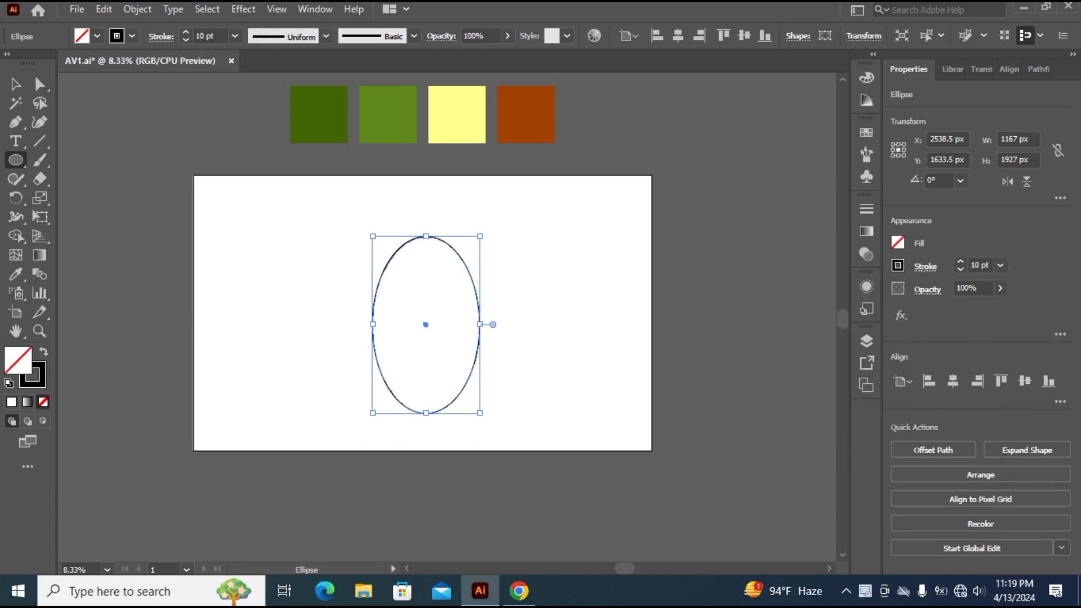
left_click(953, 381)
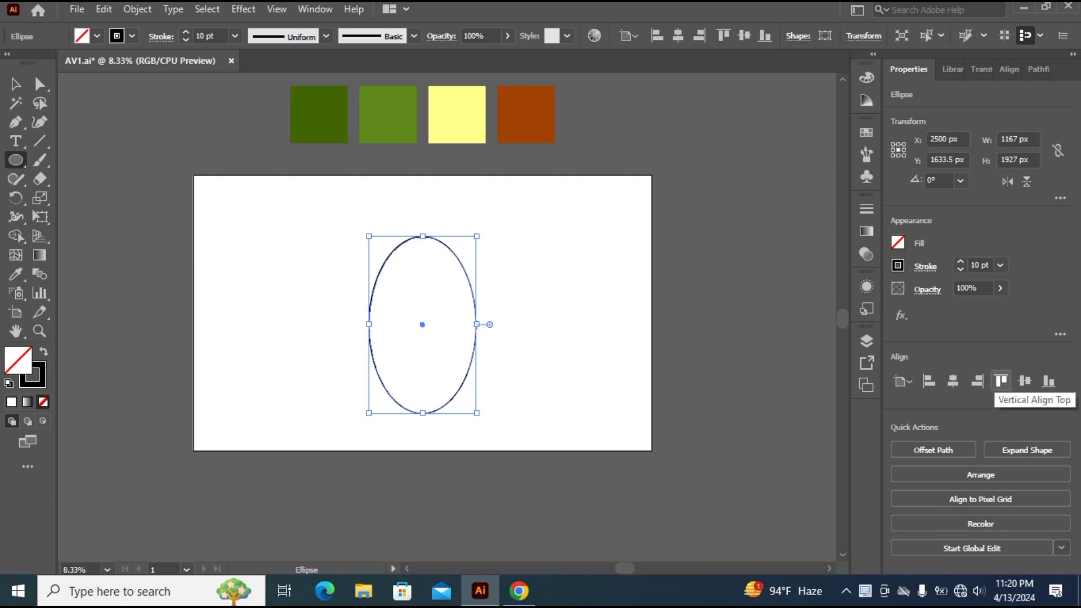
left_click(1025, 381)
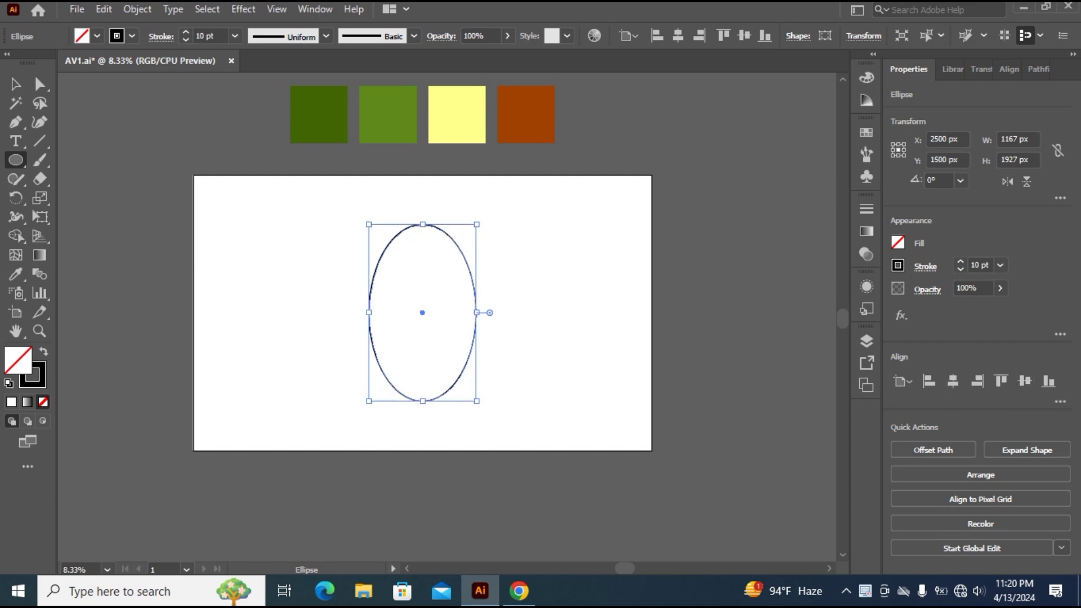
- Move the ellipse's two side anchors and their upper handles inward so the outline tapers toward the top
key("ctrl+equal")
key("ctrl+equal")
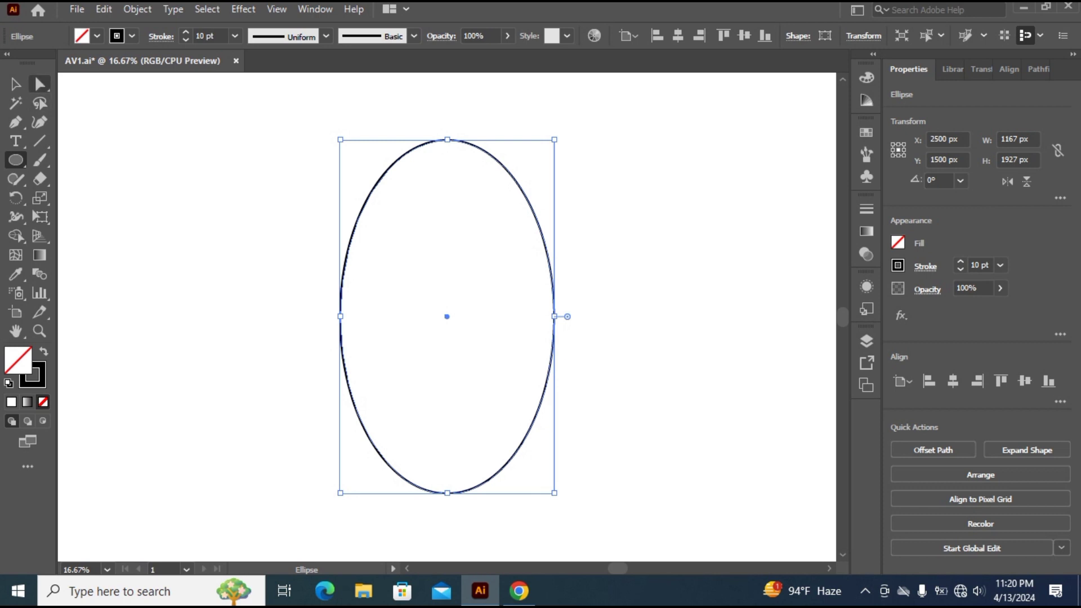
left_click(39, 84)
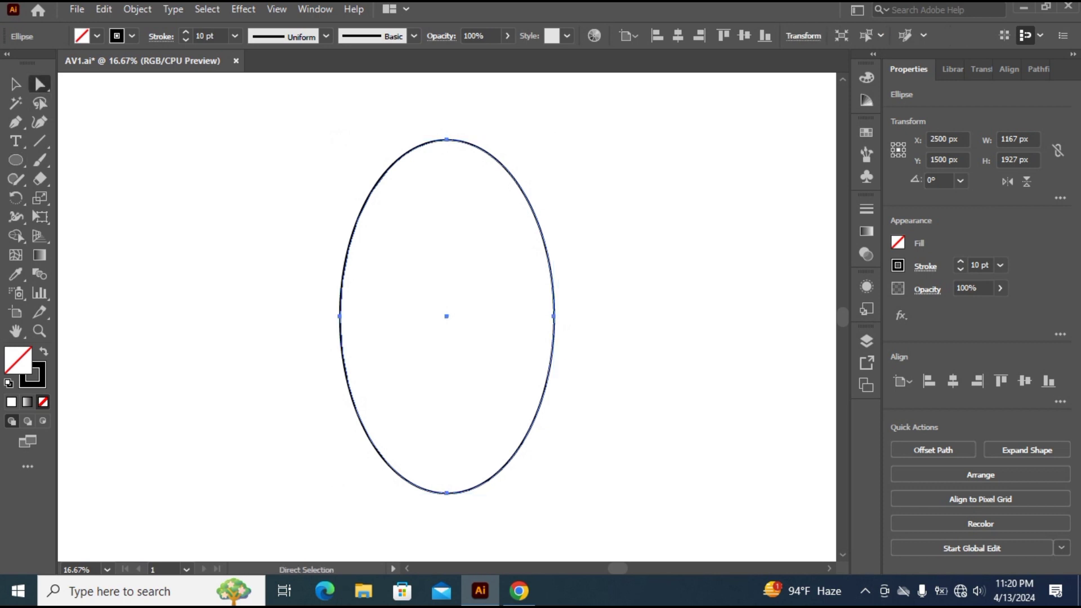
left_click(447, 139)
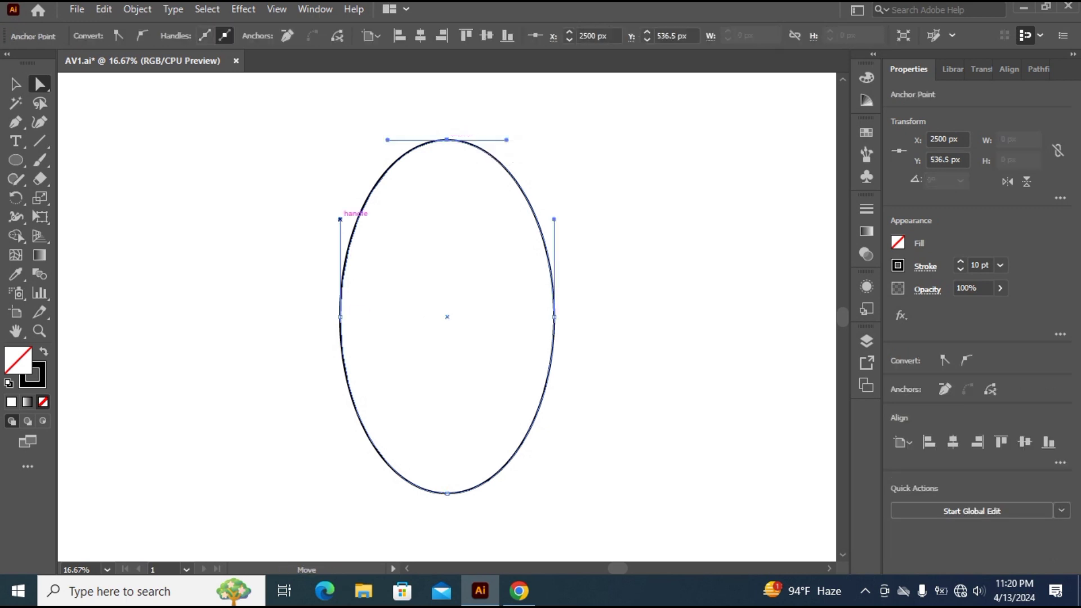
left_click_drag(341, 219, 350, 216)
left_click_drag(554, 219, 536, 219)
left_click_drag(555, 317, 542, 317)
left_click(340, 316)
left_click_drag(340, 317, 349, 316)
left_click_drag(360, 217, 379, 216)
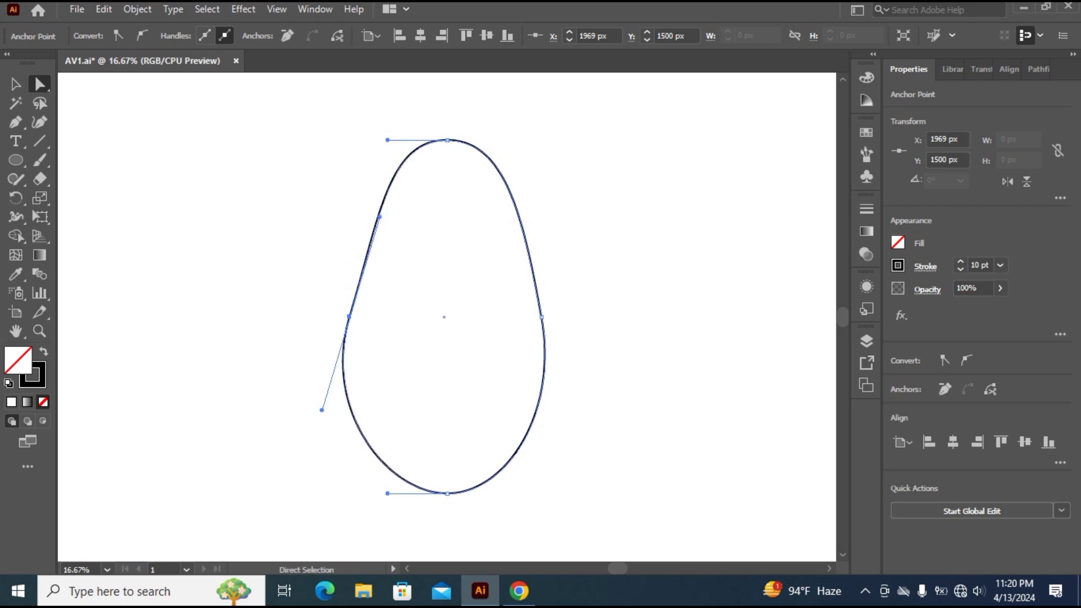
- Pull the upper handles of both side anchors further inward to form a concave, pear-like neck
left_click(541, 315)
left_click_drag(528, 217, 495, 225)
left_click(350, 317)
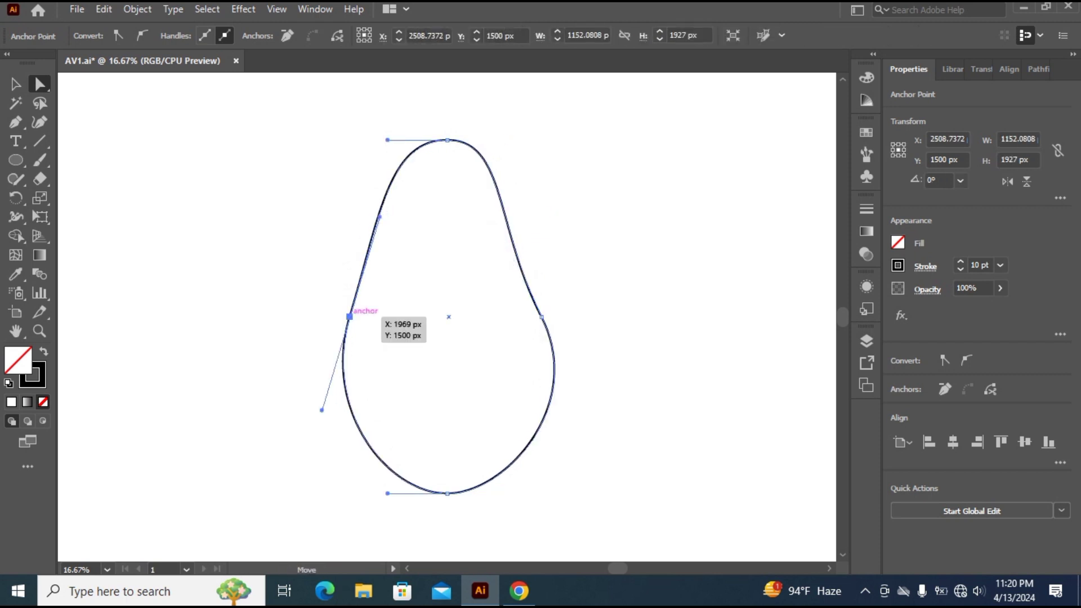
left_click_drag(380, 217, 395, 221)
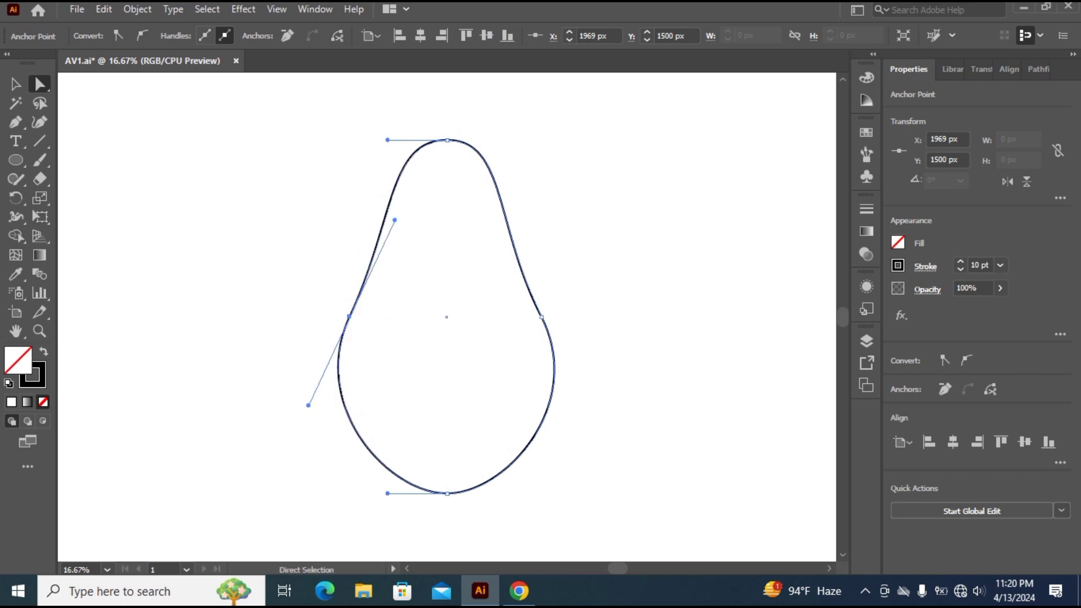
- Adjust the handles of the top anchor to shape an evenly rounded tip, and deselect the outline
left_click(447, 140)
left_click_drag(507, 139, 503, 150)
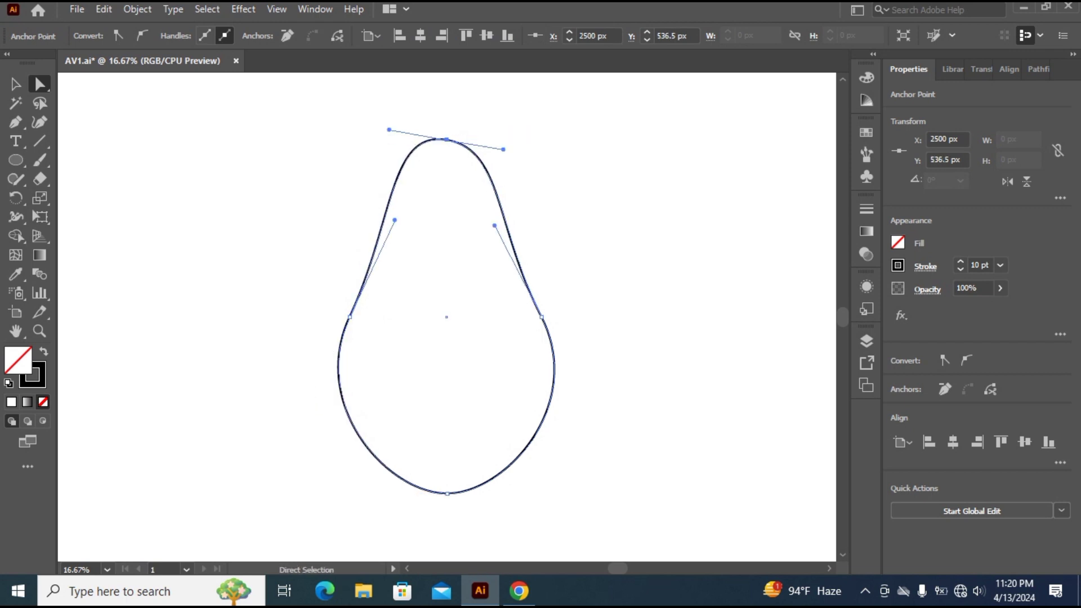
left_click_drag(389, 130, 398, 139)
left_click(15, 84)
left_click(169, 169)
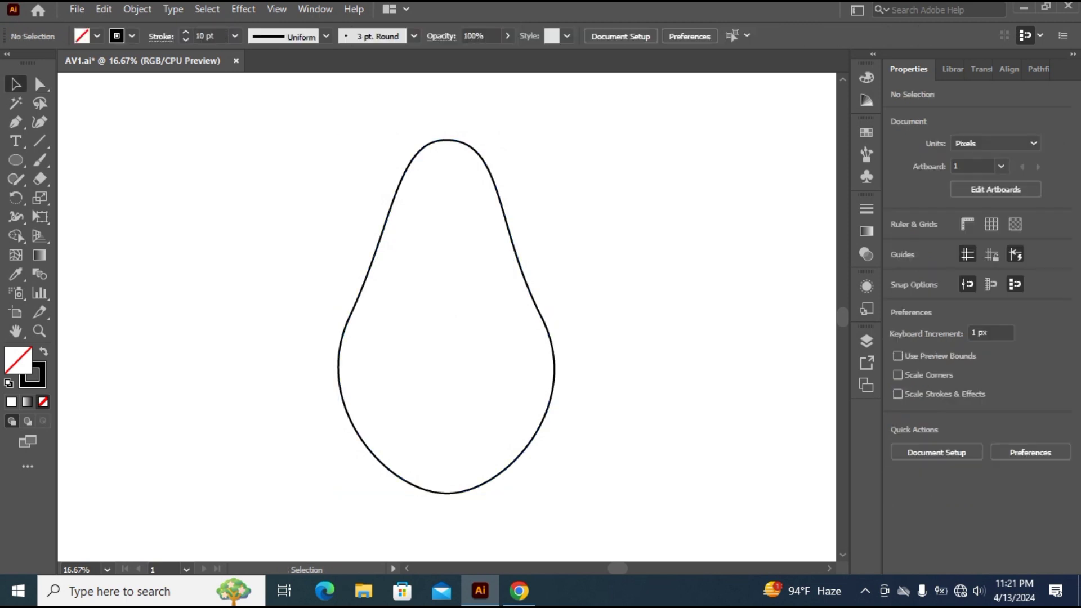
- Fill the pear-shaped outline with the dark green of the color swatches using the Eyedropper, and deselect it
key("ctrl+minus")
left_click(459, 443)
scroll(458, 442, "up", 2)
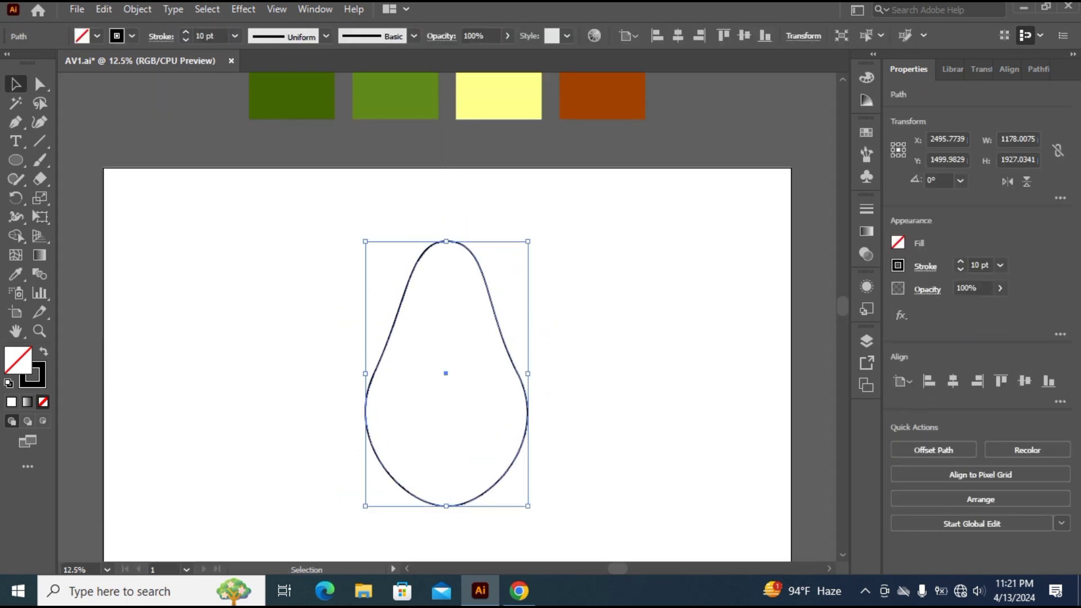
scroll(445, 372, "up", 1)
left_click(16, 274)
left_click(292, 96)
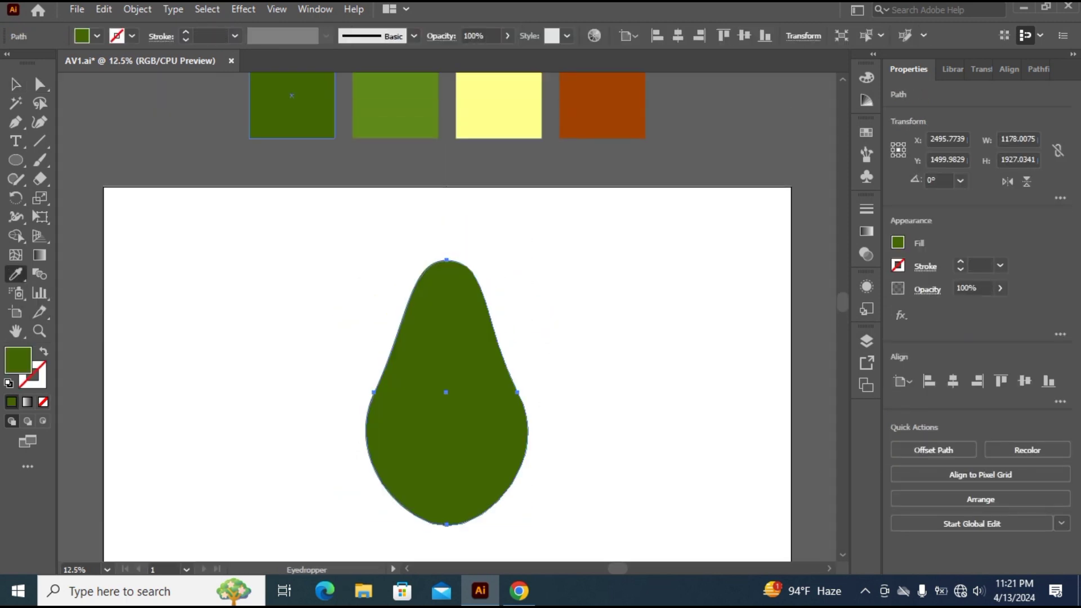
left_click(16, 84)
left_click(169, 169)
- Enlarge the dark green shape proportionally about its center to about 1268 by 2075 px
key("ctrl+minus")
key("ctrl+plus")
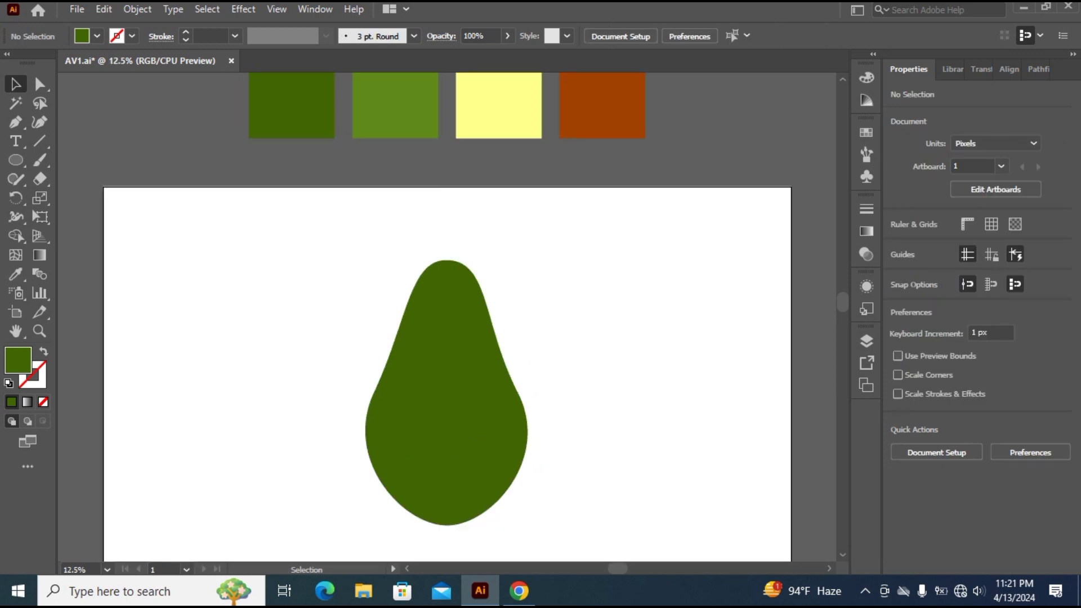
key("ctrl+minus")
scroll(447, 372, "down", 1)
left_click(446, 371)
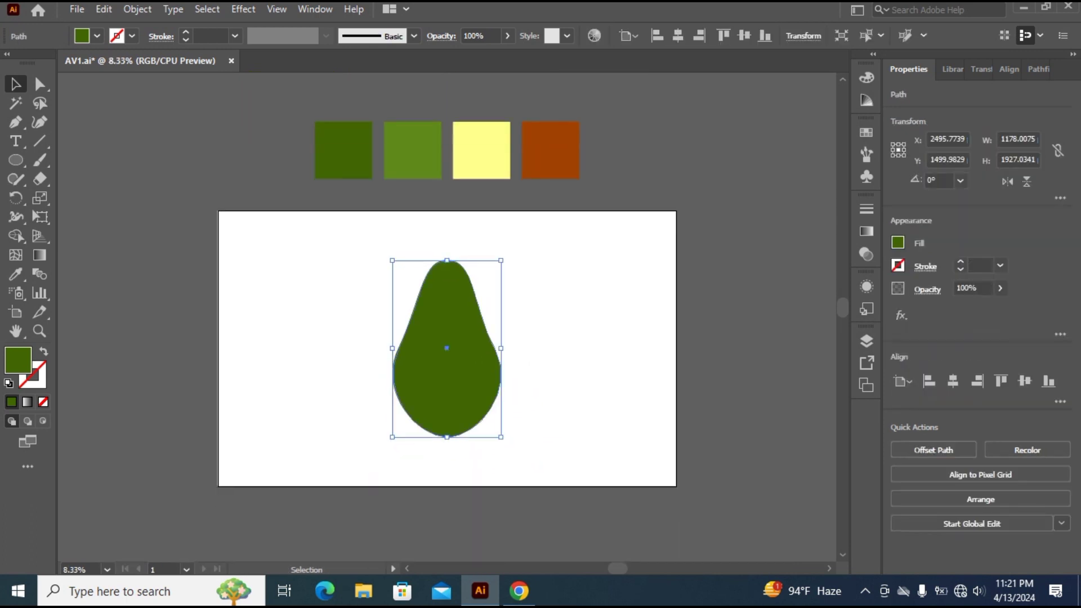
left_click_drag(500, 437, 506, 444)
left_click(563, 428)
key("ctrl+plus")
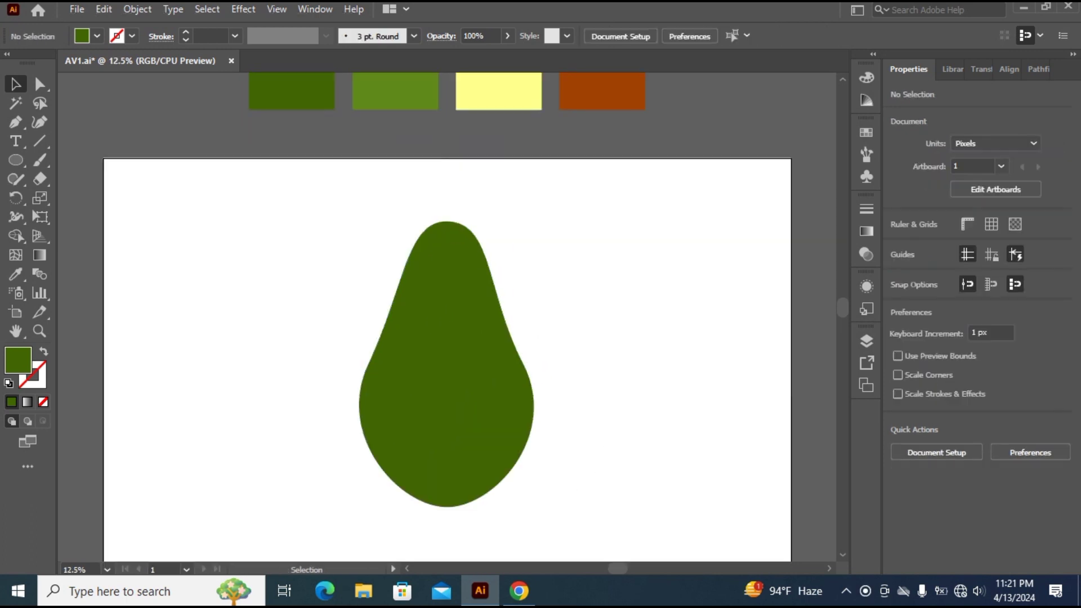
- Make a copy on top of the dark green shape, shrunk about its center to about 1114 by 1823 px, and color it with the lighter green swatch
key("ctrl+minus")
scroll(447, 372, "up", 2)
left_click(446, 386)
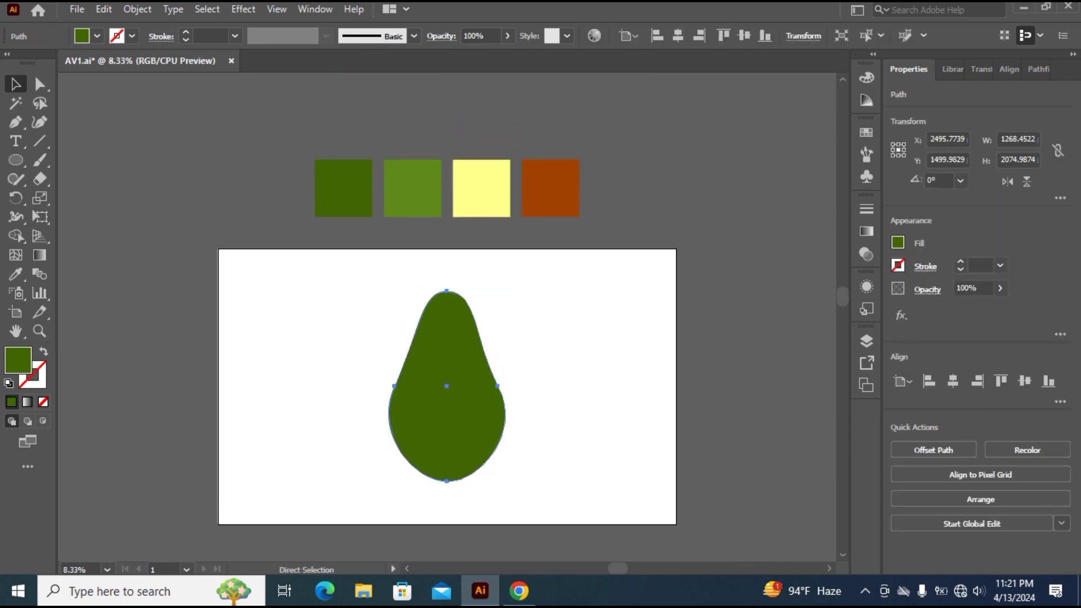
left_click_drag(505, 291, 498, 303)
key("i")
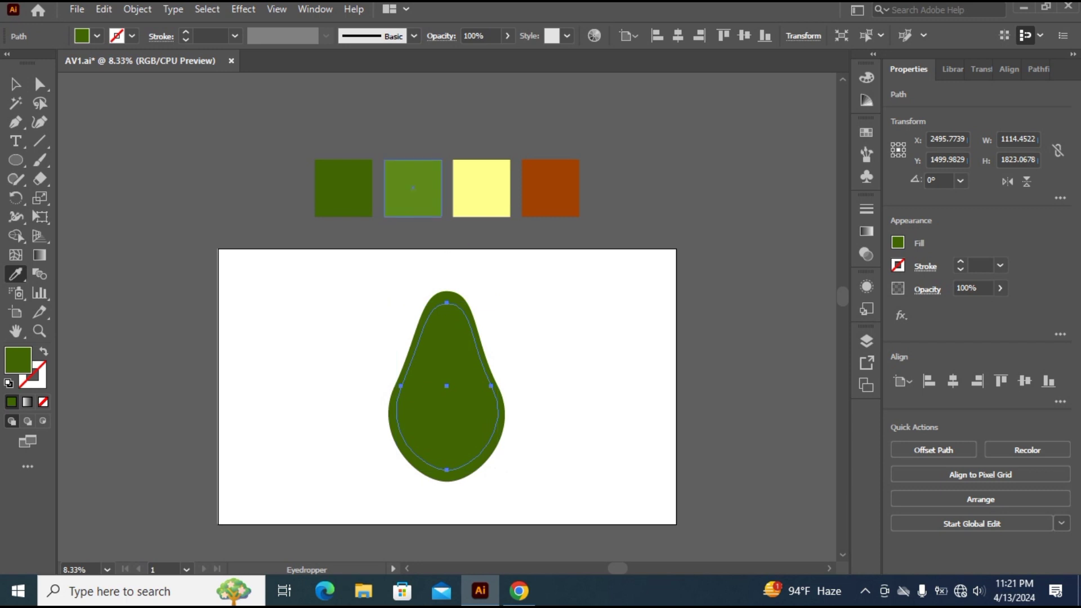
left_click(413, 188)
left_click(16, 84)
left_click(140, 147)
- Narrow the light green shape from its left side and shift it left until it overhangs the dark shape's left edge
left_click(447, 388)
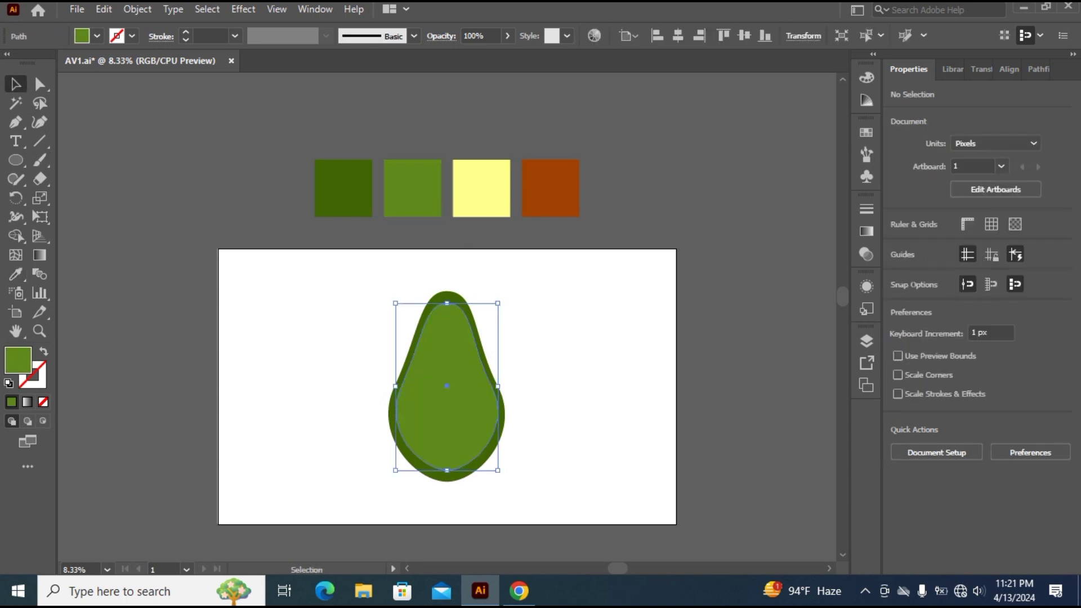
left_click_drag(394, 386, 404, 387)
left_click(338, 366)
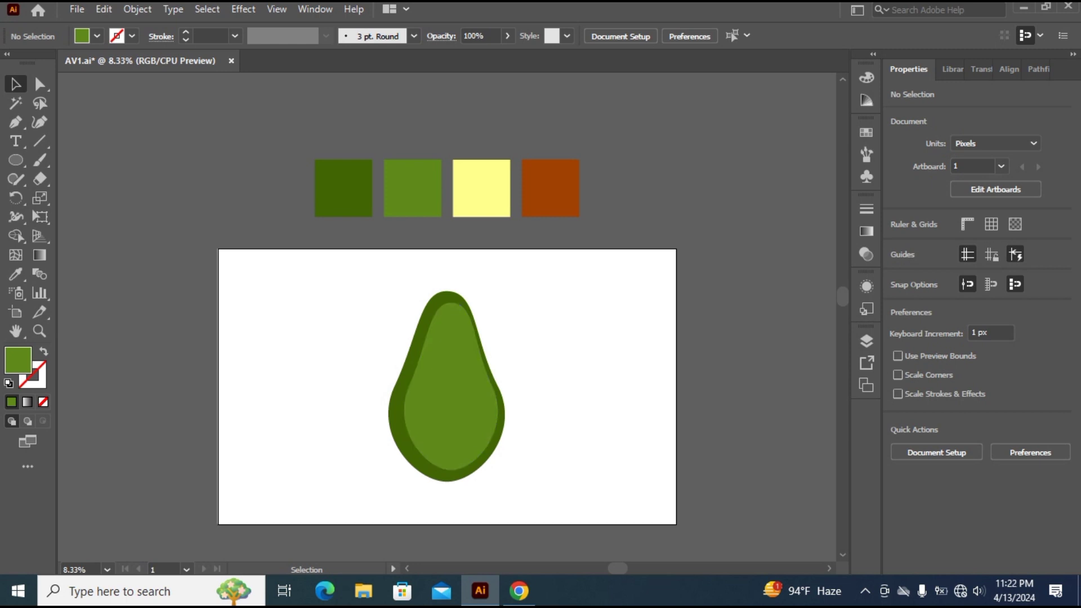
left_click(438, 386)
left_click_drag(438, 386, 463, 408)
left_click(359, 285)
- Remove the part of the light green shape that sticks out beyond the dark green shape with the Shape Builder tool
left_click_drag(358, 284, 560, 509)
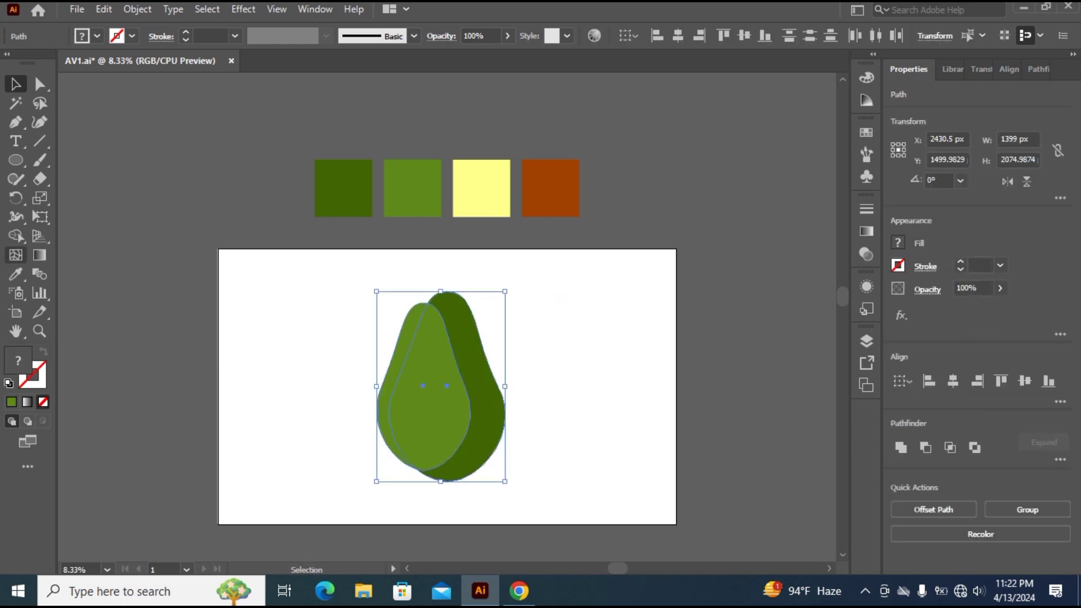
left_click(16, 236)
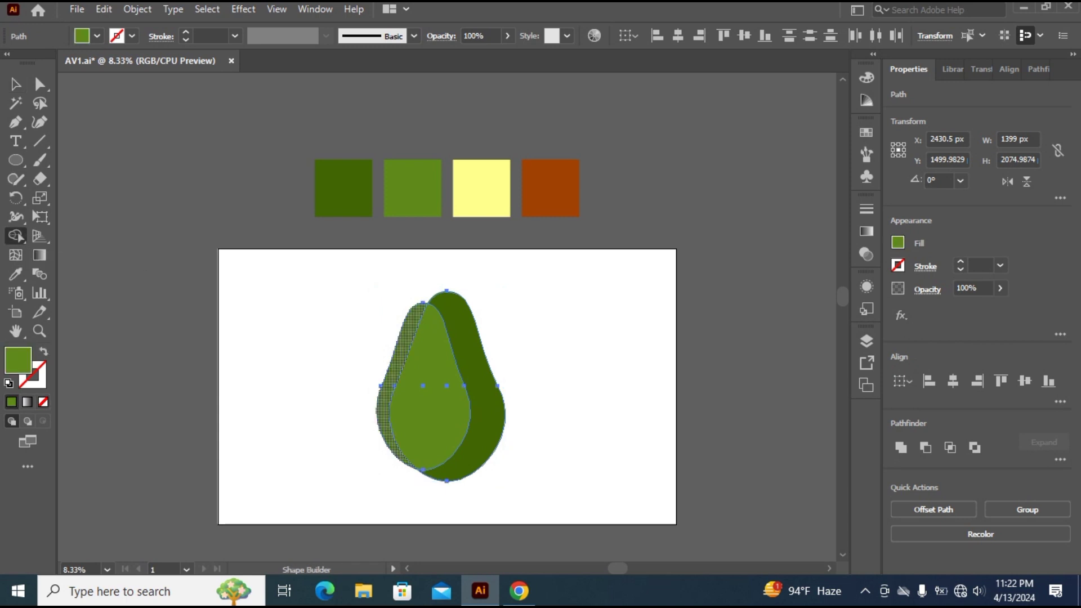
left_click(394, 405, "alt")
key("v")
key("ctrl+shift+a")
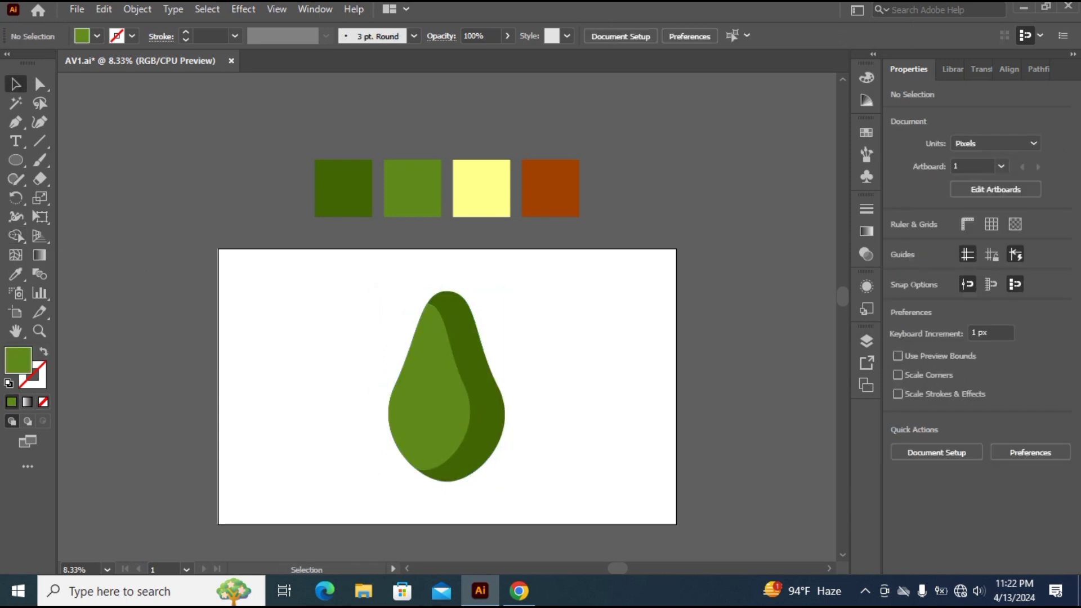
- Group the two green shapes and place a duplicate of the group outside the artboard's left edge
left_click_drag(363, 275, 559, 500)
key("ctrl+g")
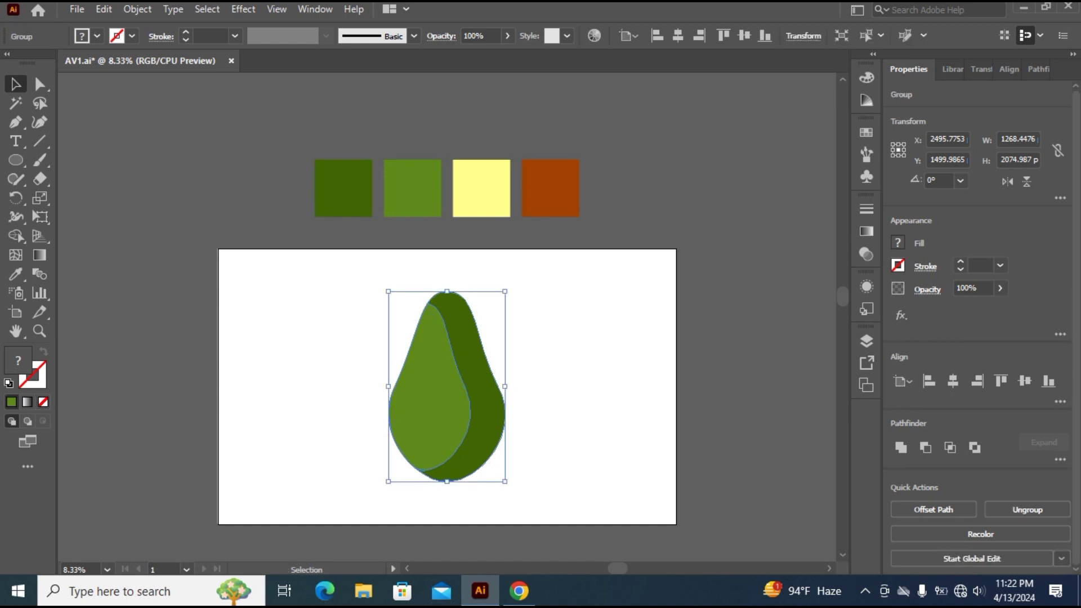
left_click_drag(446, 428, 152, 428)
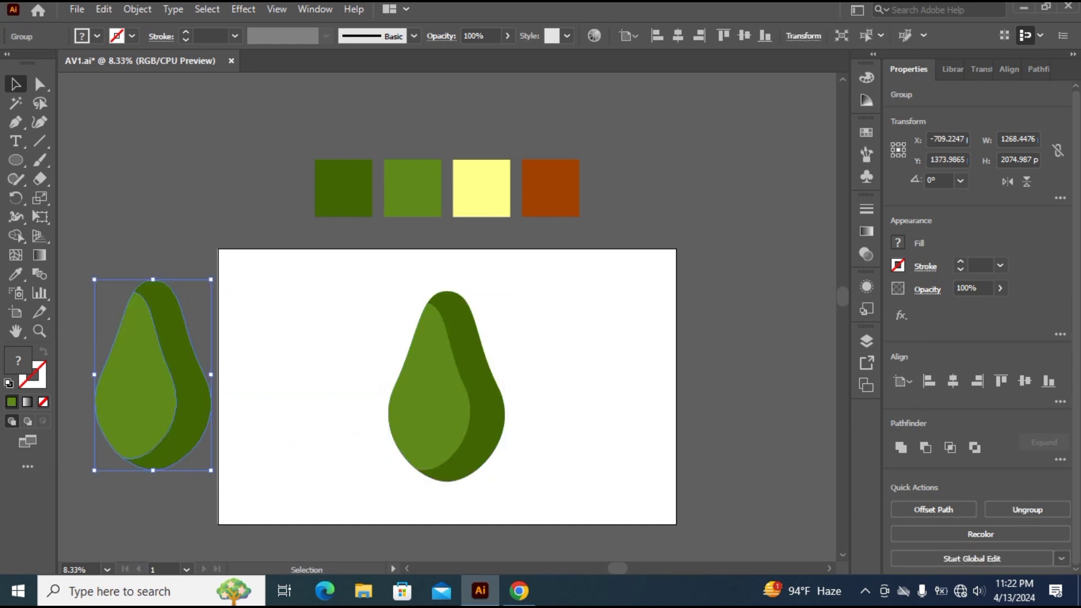
- Move the fruit group on the artboard down to the artboard's bottom edge and center it horizontally
key("ctrl+shift+a")
left_click_drag(447, 386, 447, 450)
left_click(953, 381)
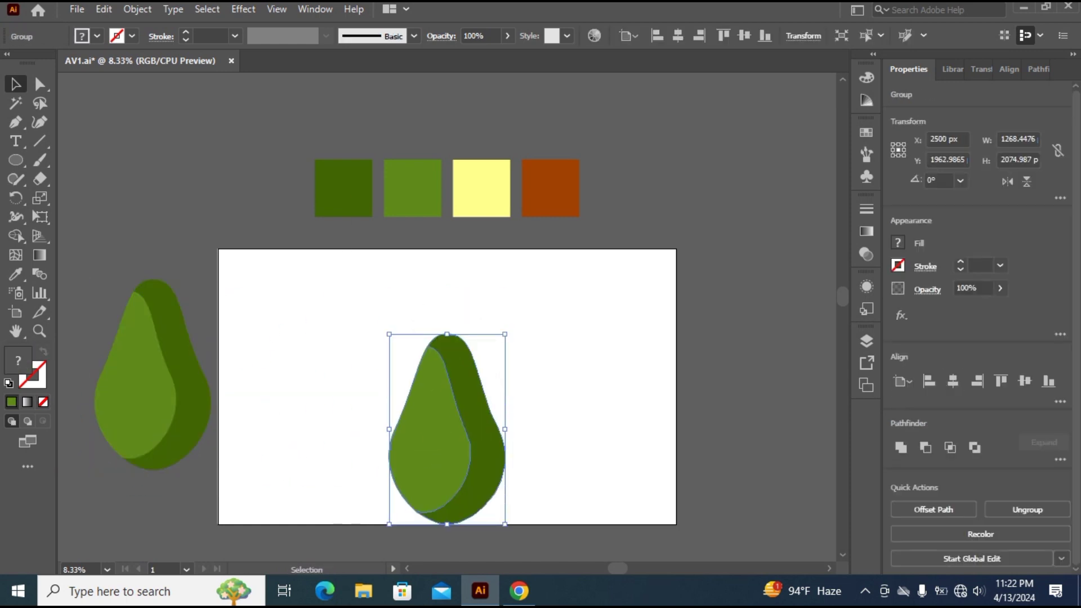
- Draw a slim rounded-rectangle stem about 130 by 691 px centered over the fruit's tip, and color it with the brown swatch
left_click(16, 160)
left_click(113, 180)
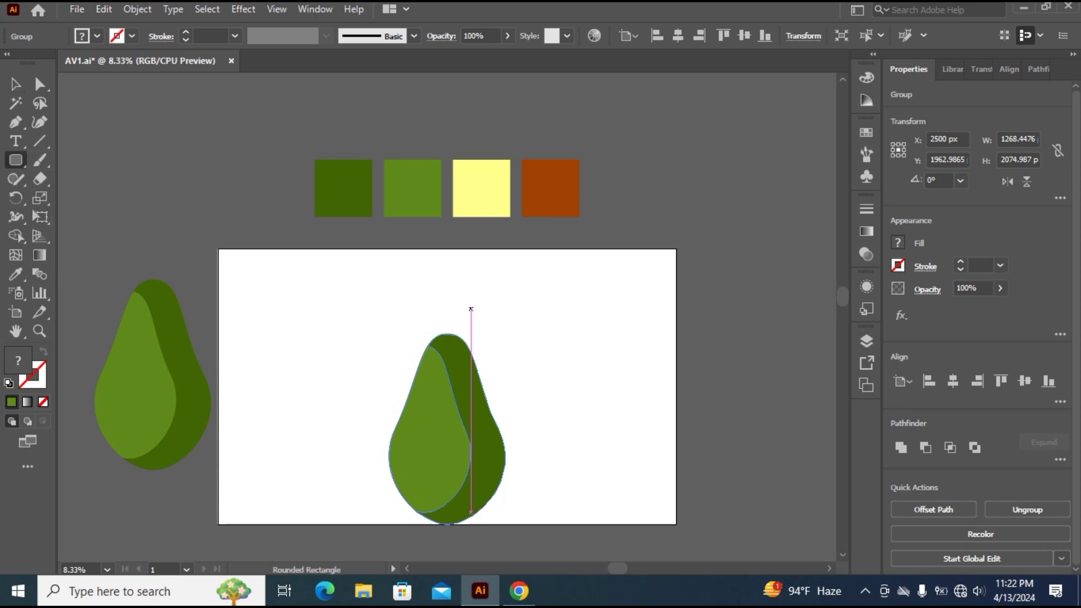
left_click_drag(442, 289, 454, 352)
key("i")
left_click(550, 189)
key("v")
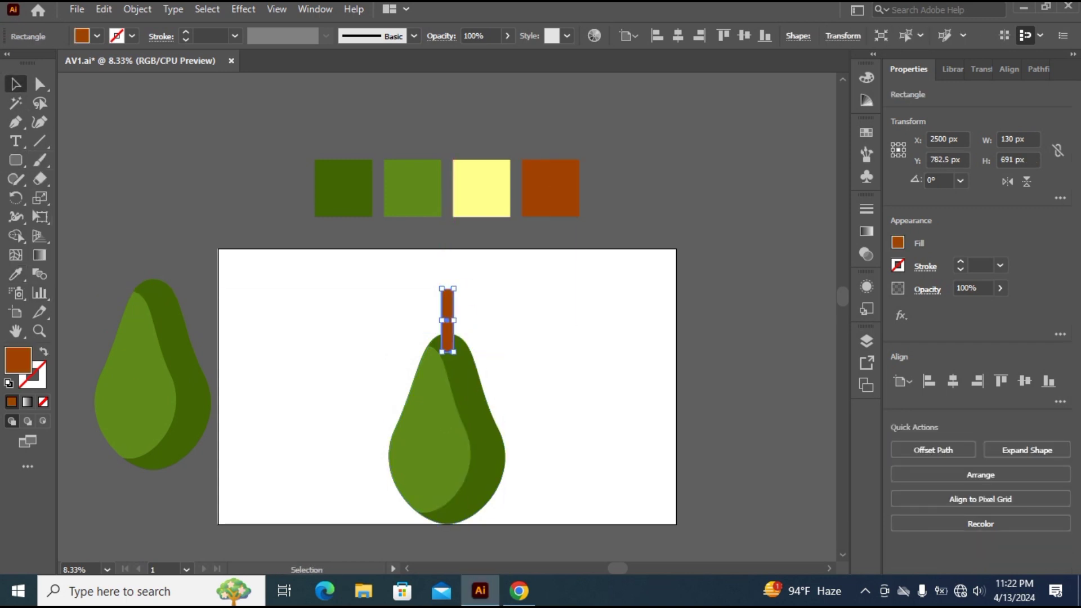
left_click(447, 394, "shift")
left_click(462, 299)
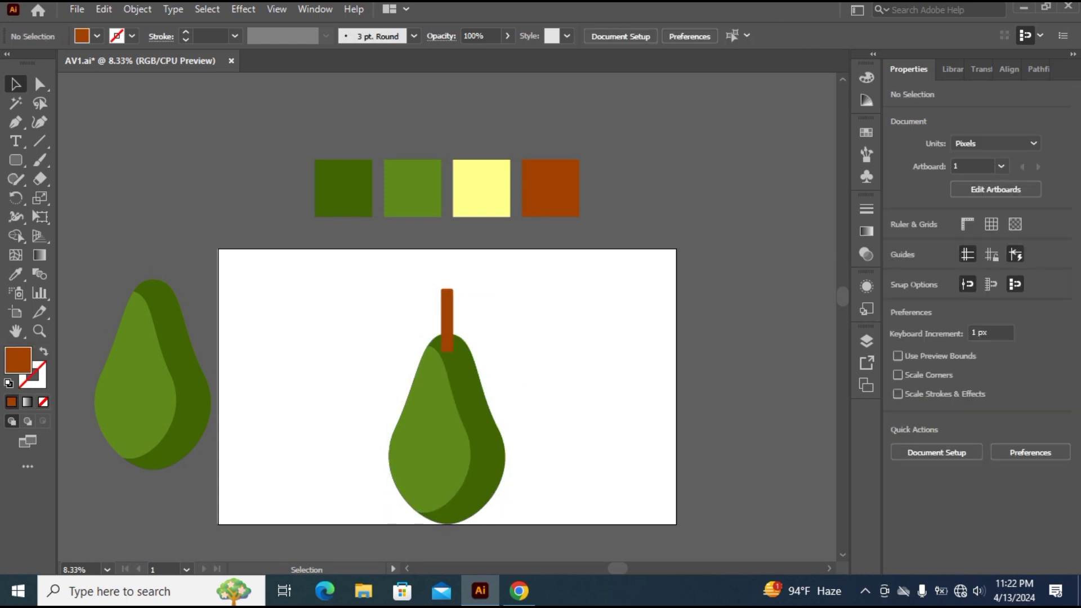
- Apply an Arc warp to the brown stem with vertical orientation and a 17% bend
left_click(448, 331)
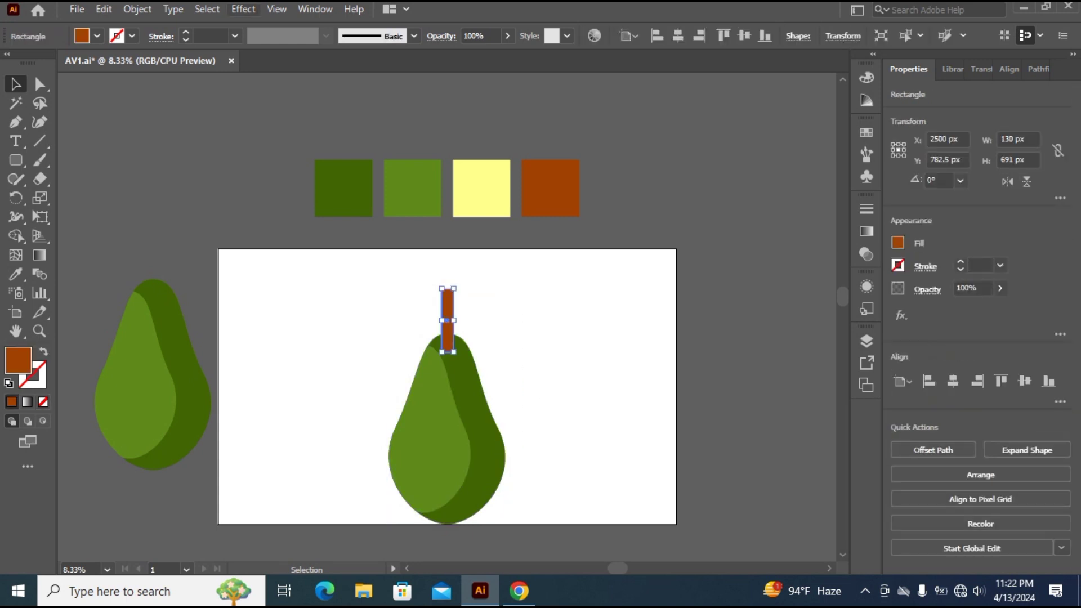
left_click(243, 9)
mouse_move(265, 213)
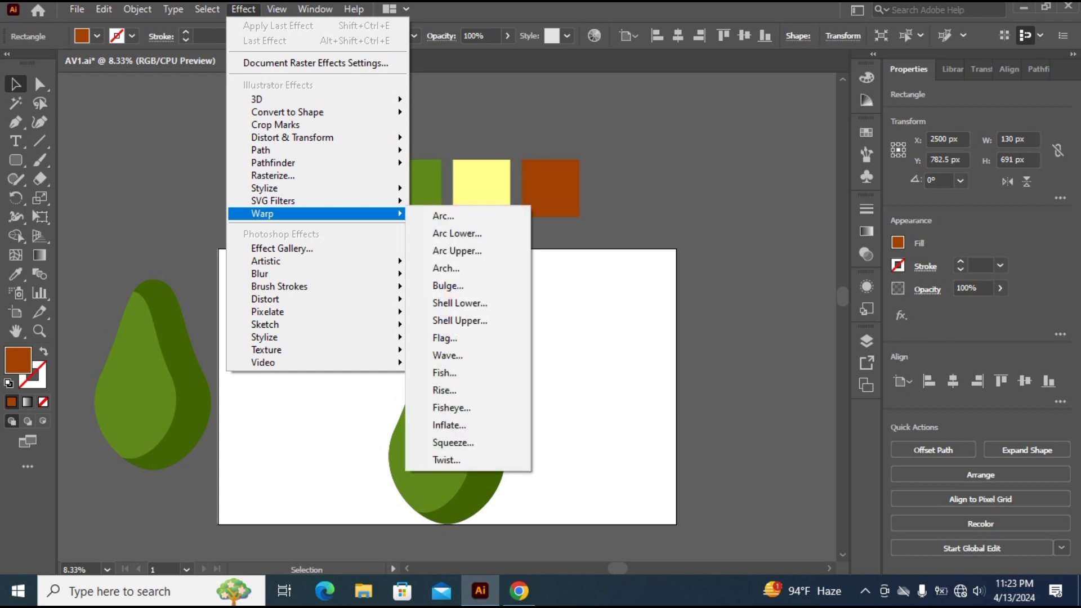
left_click(440, 216)
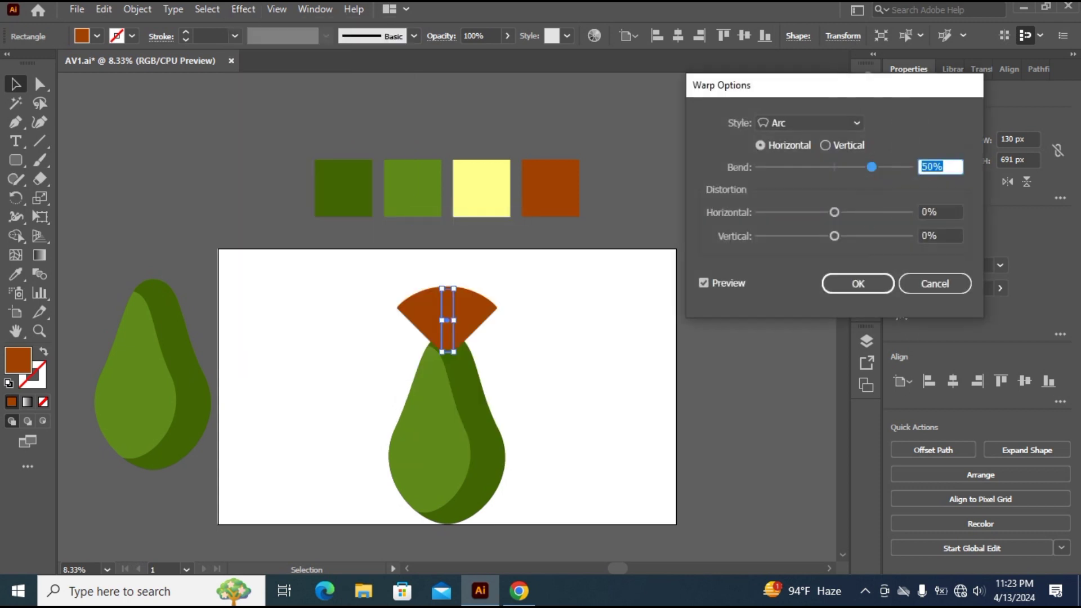
left_click(826, 145)
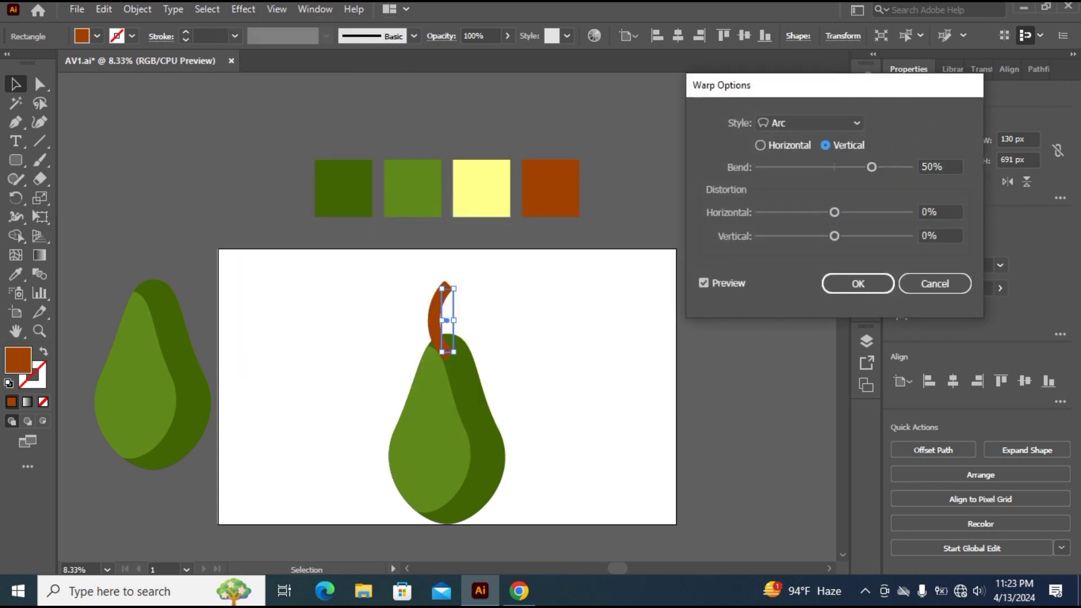
left_click_drag(872, 167, 848, 168)
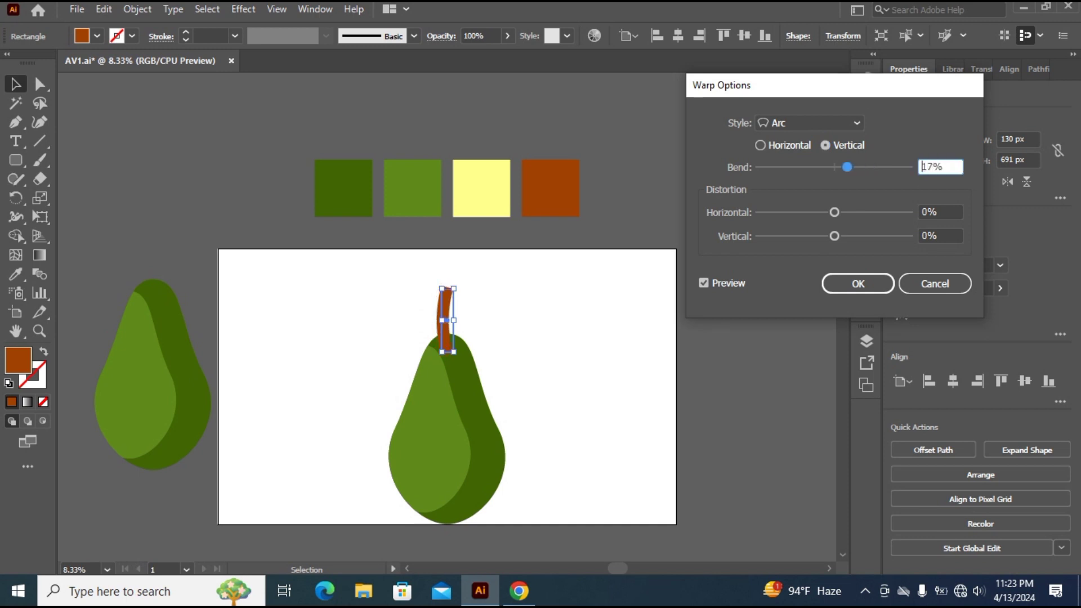
left_click(858, 283)
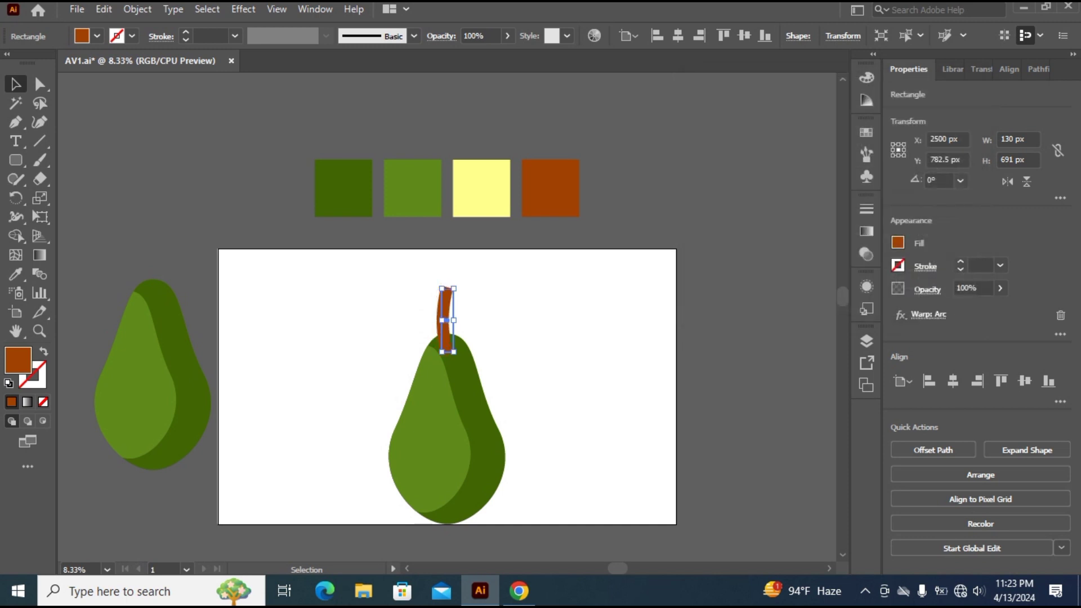
- Expand the stem's appearance, scale it down slightly and reposition it over the fruit's tip
left_click(137, 9)
left_click(227, 208)
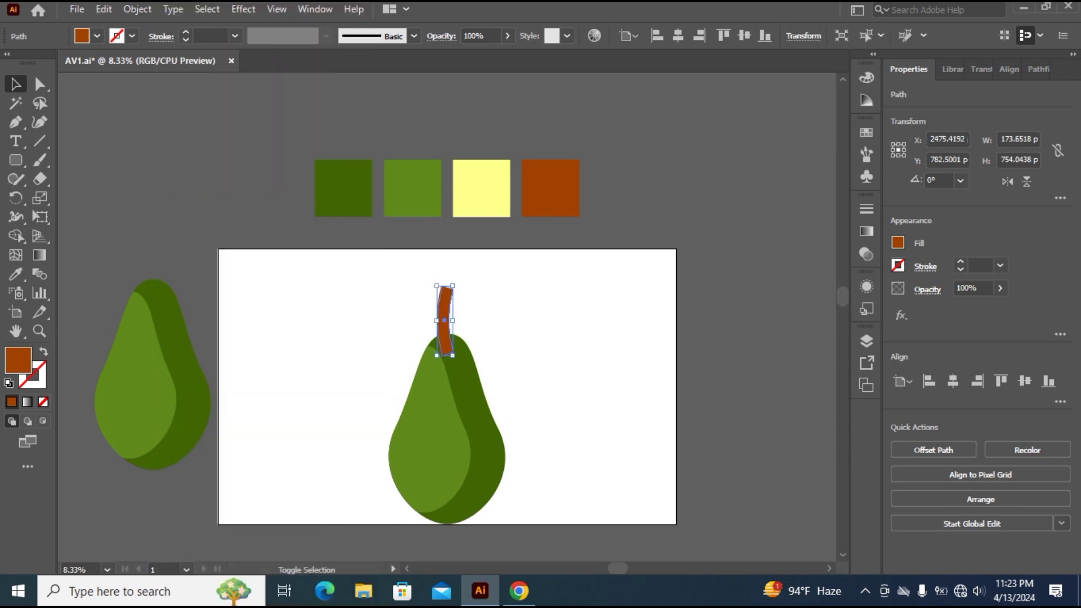
left_click_drag(453, 286, 445, 314)
left_click(508, 297)
left_click(508, 315)
- Bring the green fruit group to the front so that it covers the stem's lower end
left_click(474, 432)
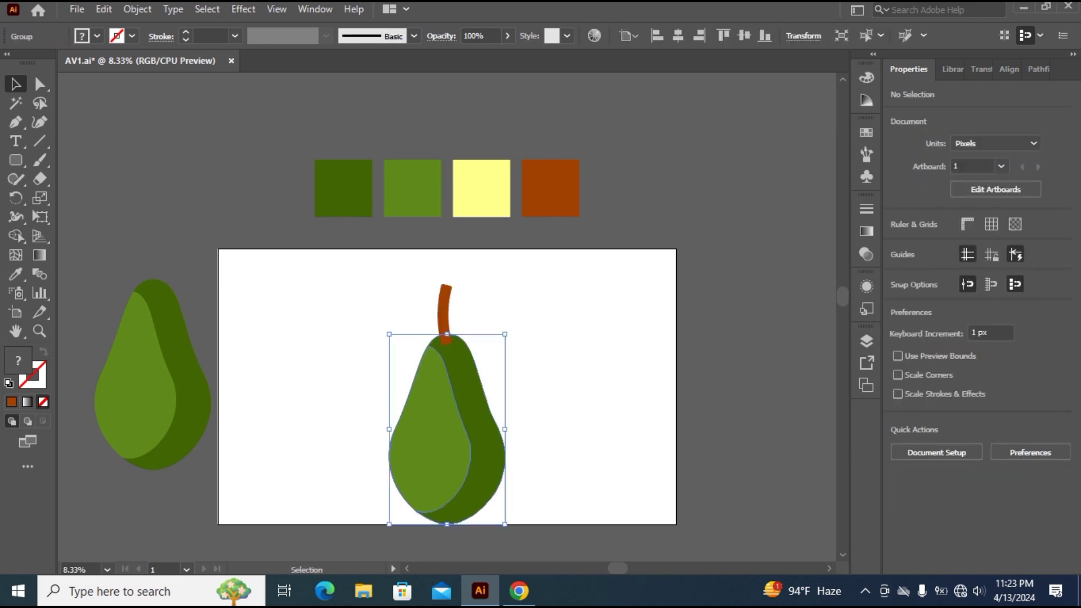
right_click(474, 433)
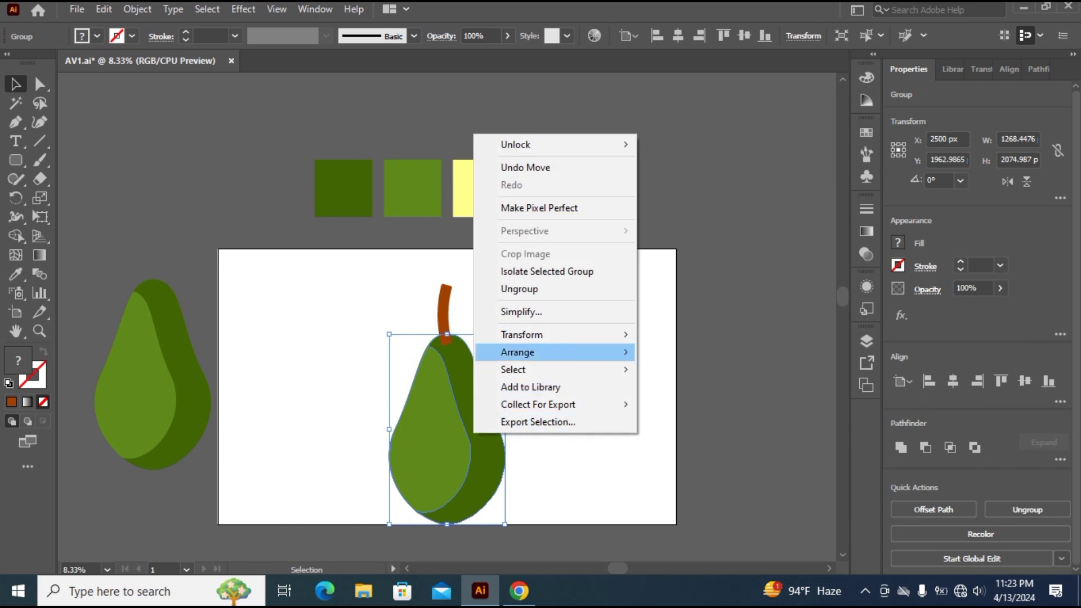
mouse_move(518, 352)
left_click(690, 352)
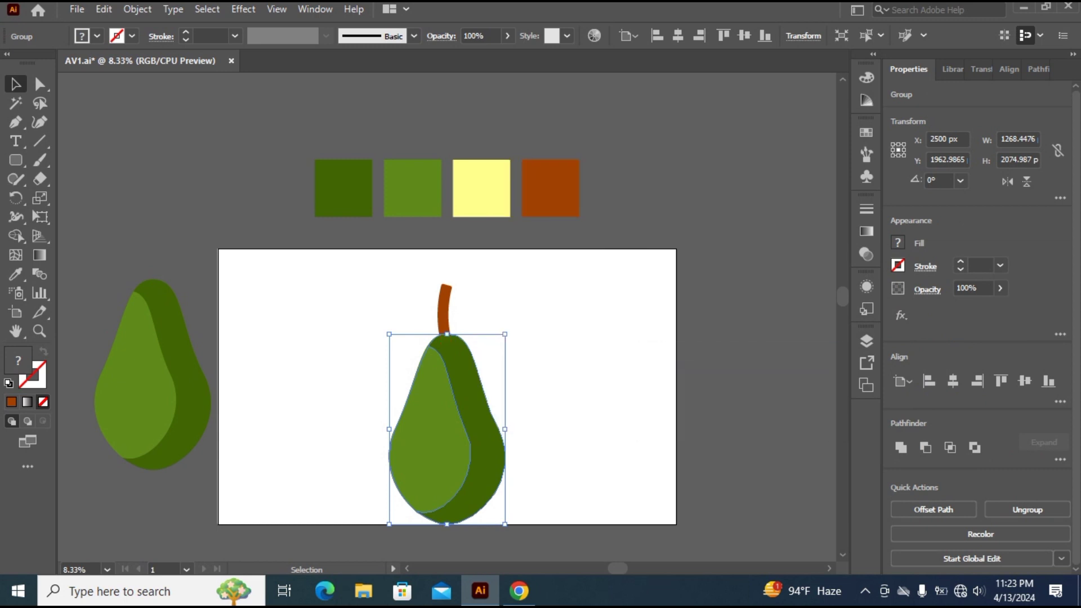
left_click(689, 352)
- Group the stem with the fruit and move the group outside the artboard's right edge
left_click_drag(374, 297, 558, 524)
key("a")
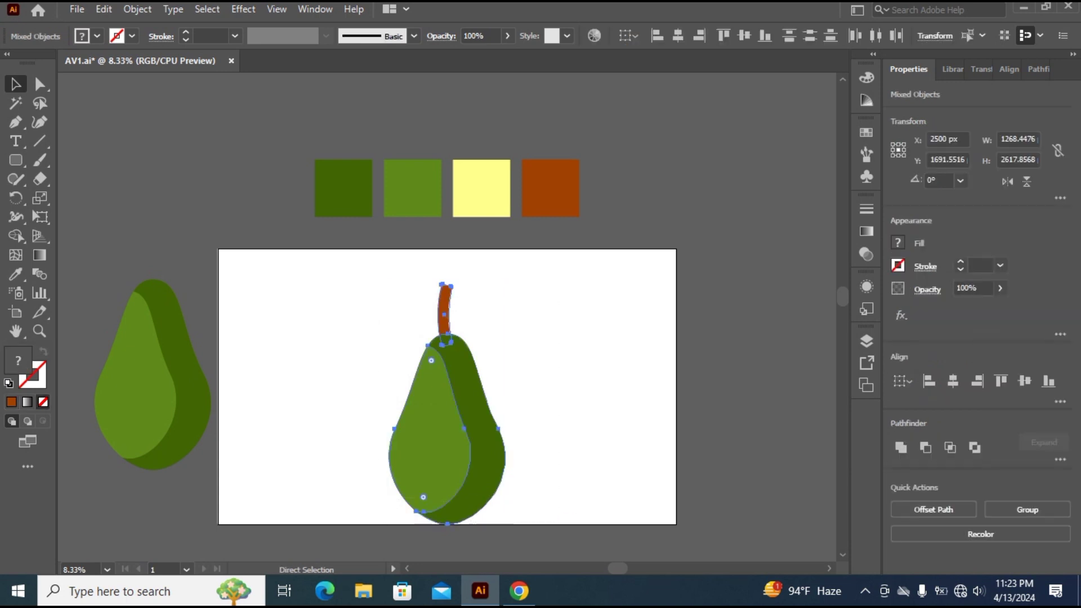
key("ctrl+g")
left_click(558, 519)
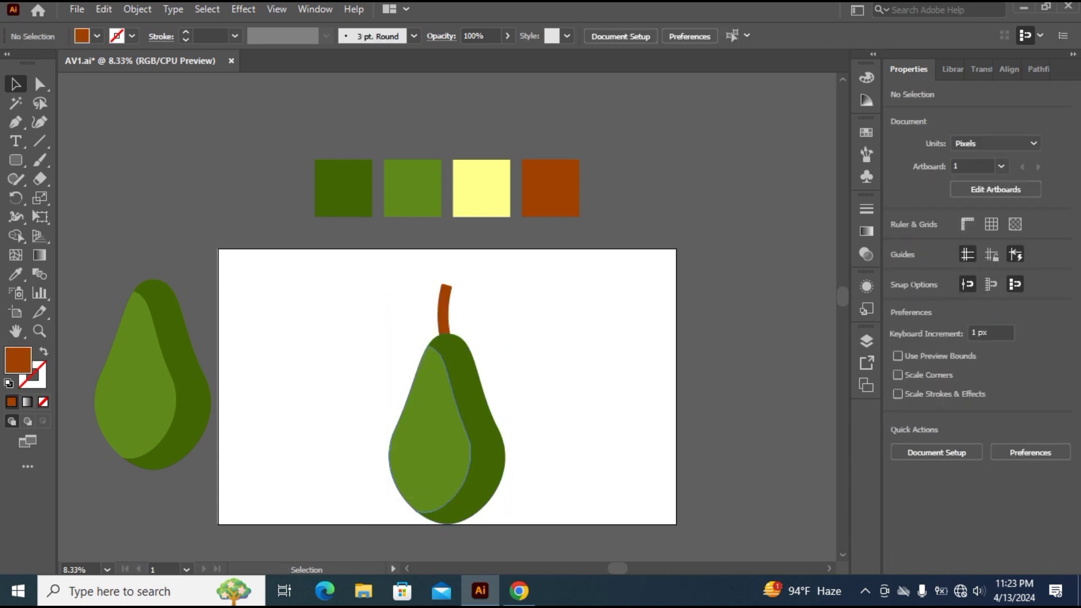
left_click_drag(447, 403, 749, 292)
key("ctrl+shift+a")
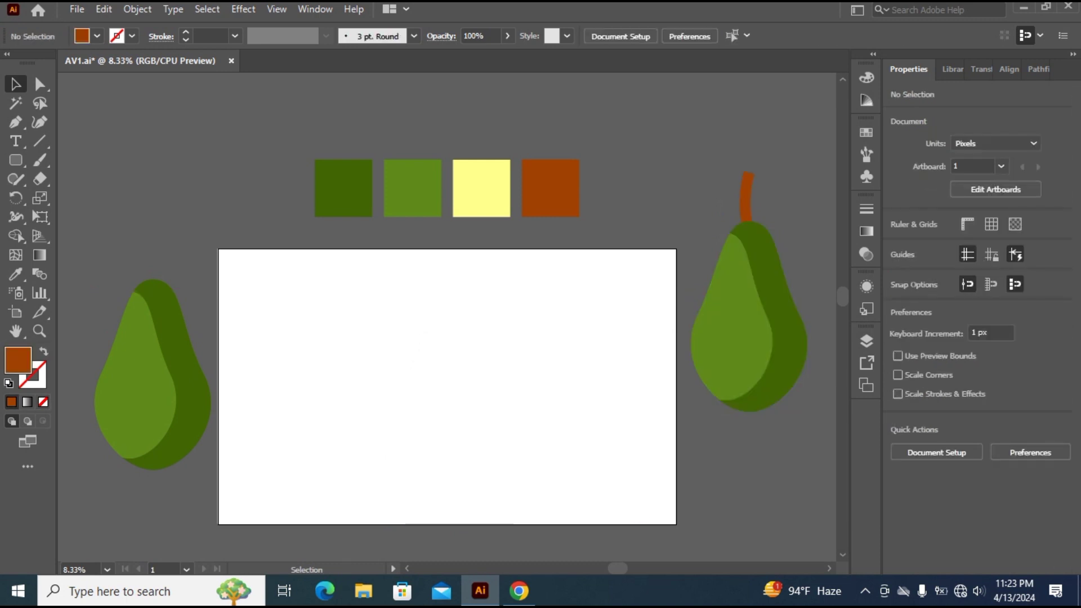
- Move the stemless fruit group onto the artboard and center it horizontally and vertically
left_click(151, 377)
left_click_drag(151, 376, 448, 386)
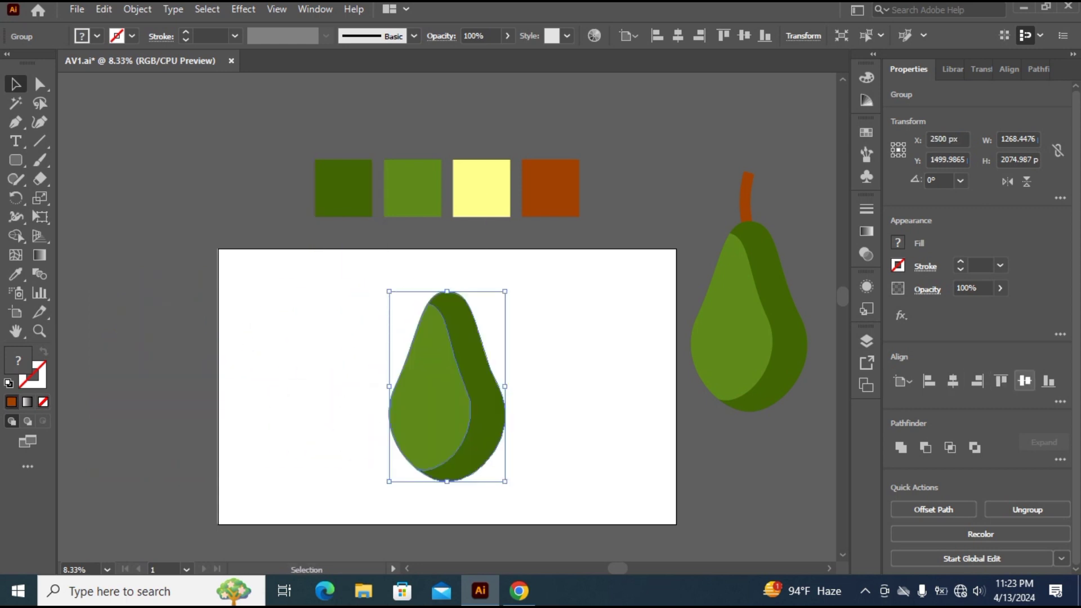
key("a")
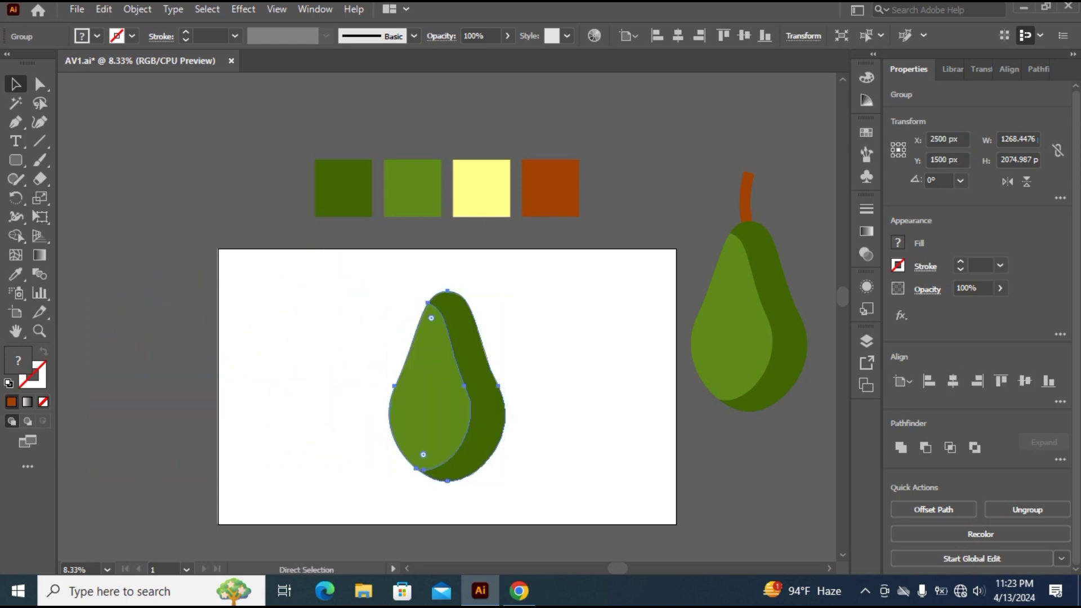
- Fill an in-place copy of the centered fruit group with the pale yellow swatch
key("v")
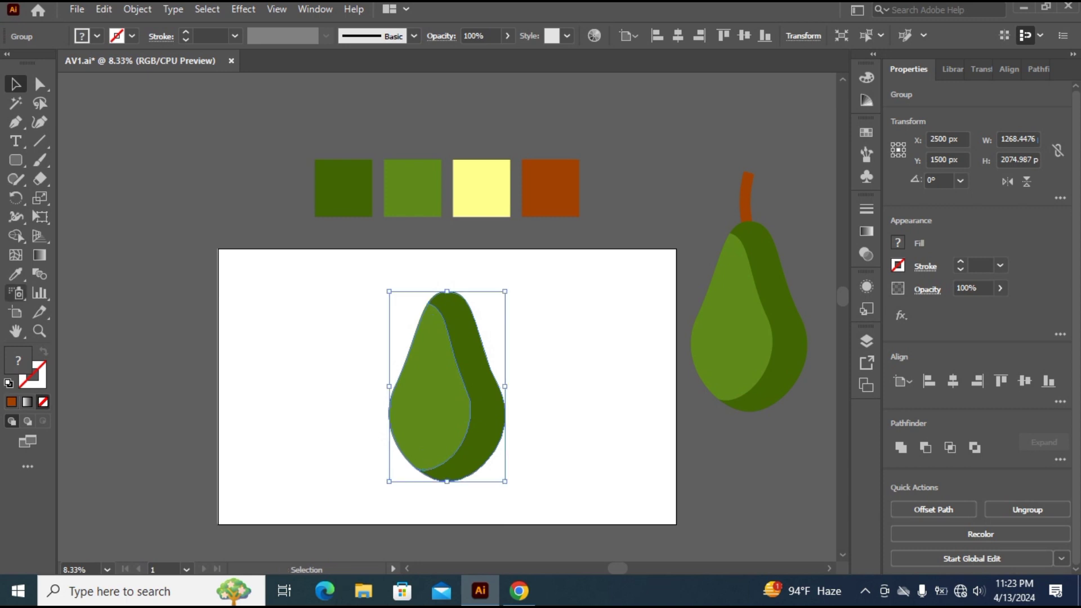
key("i")
left_click(482, 188)
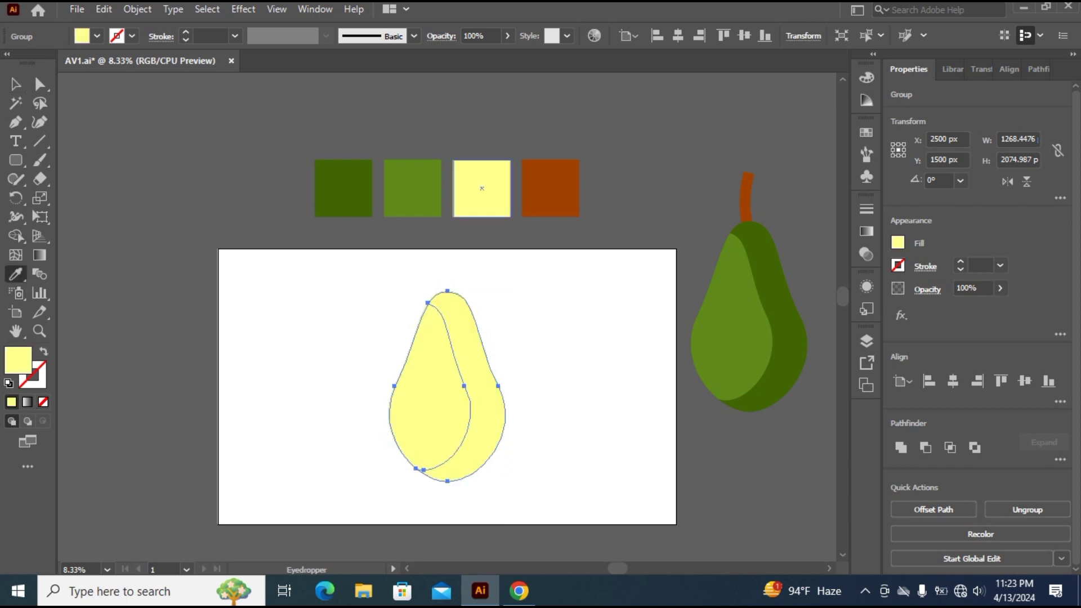
key("v")
key("ctrl+shift+a")
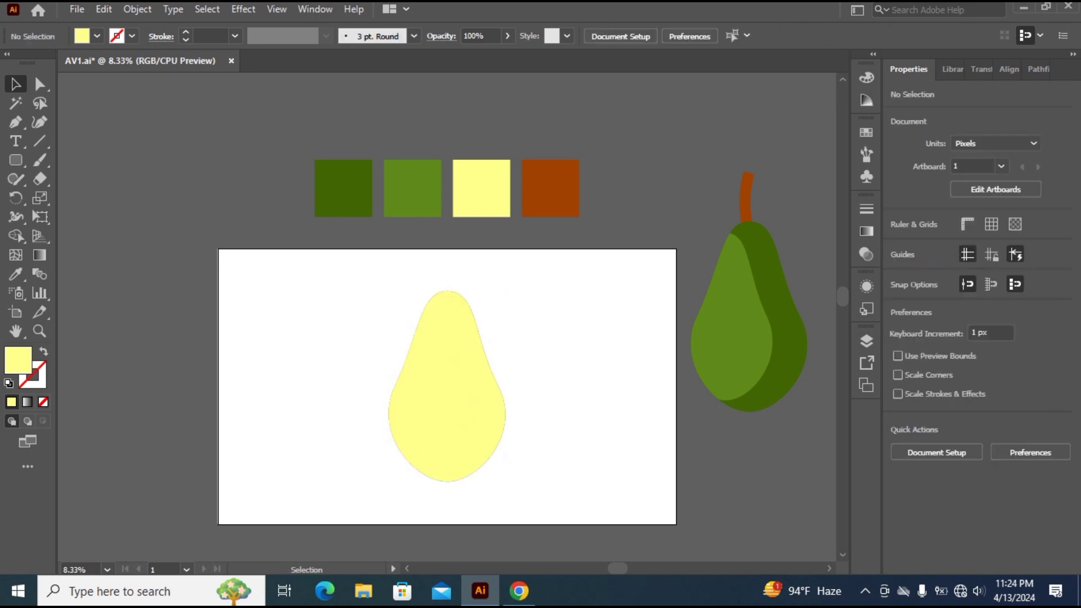
- Scale the yellow copy down around its center to about 1109 by 1814 px, leaving a green rim
left_click(448, 387)
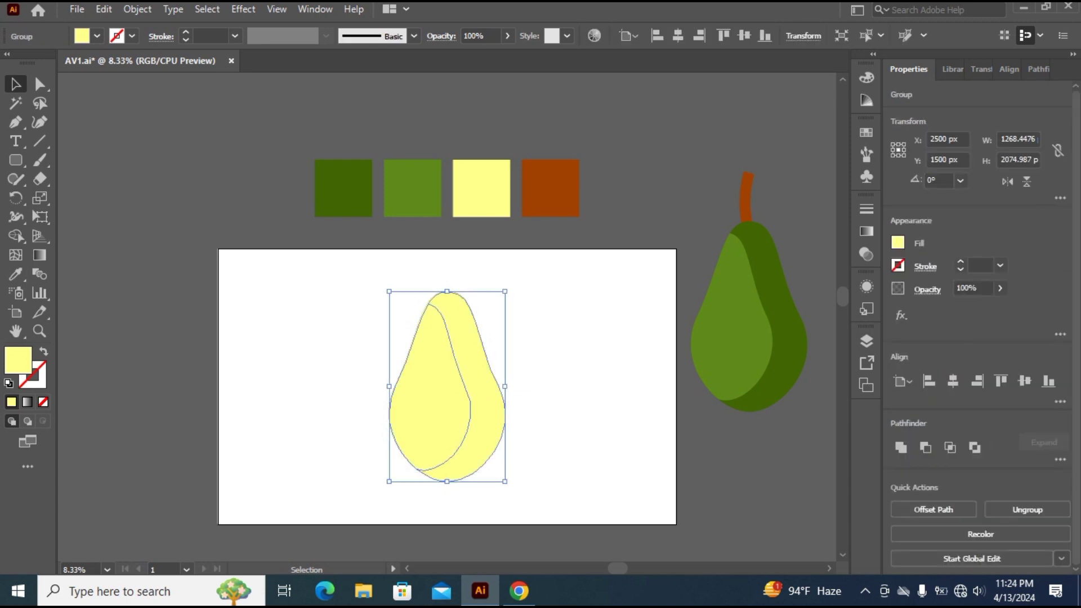
left_click_drag(505, 291, 502, 304)
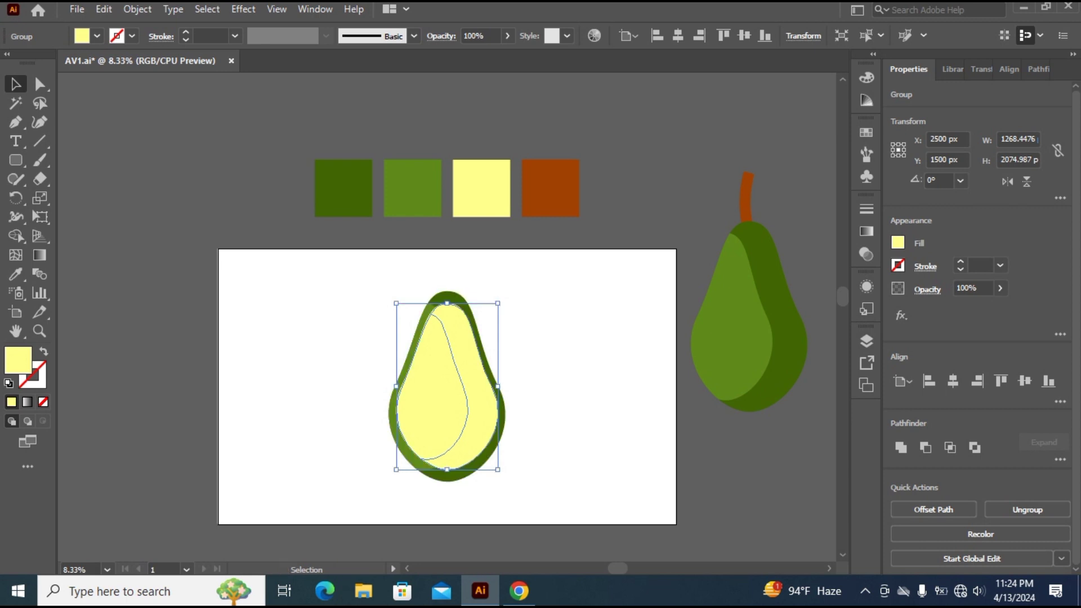
key("ctrl+shift+a")
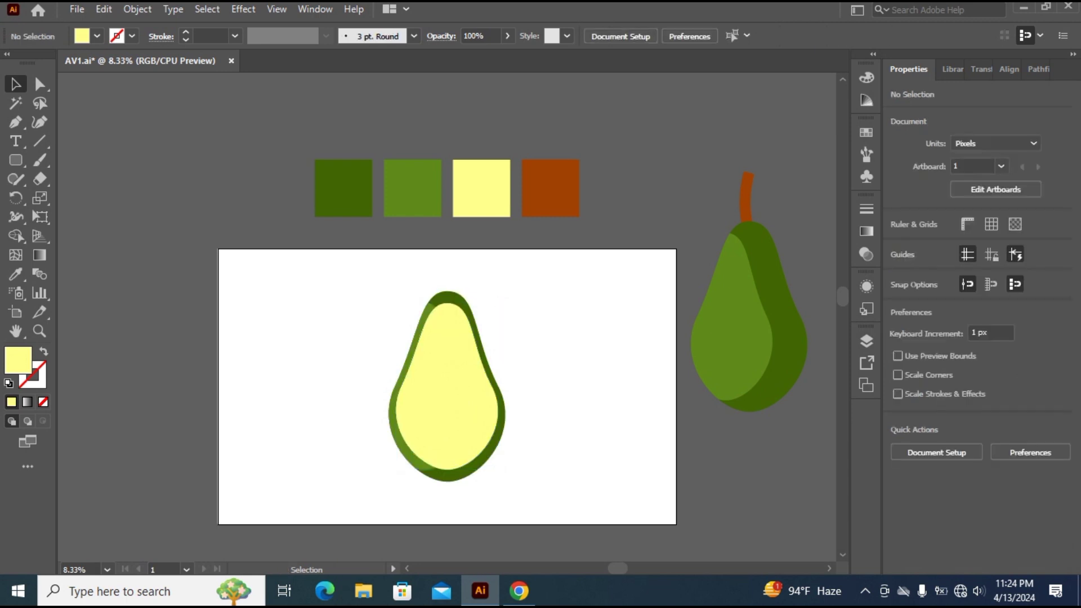
- Nudge the yellow shape down to about Y 1576 px so that the green rim is thicker above it
left_click(451, 395)
key("Down")
key("Down")
key("Down")
key("Down")
key("Down")
key("Down")
key("Down")
key("Down")
key("Down")
key("Down")
key("Down")
key("Down")
key("Down")
key("Down")
key("Down")
key("Down")
key("Down")
key("Down")
key("Down")
key("Down")
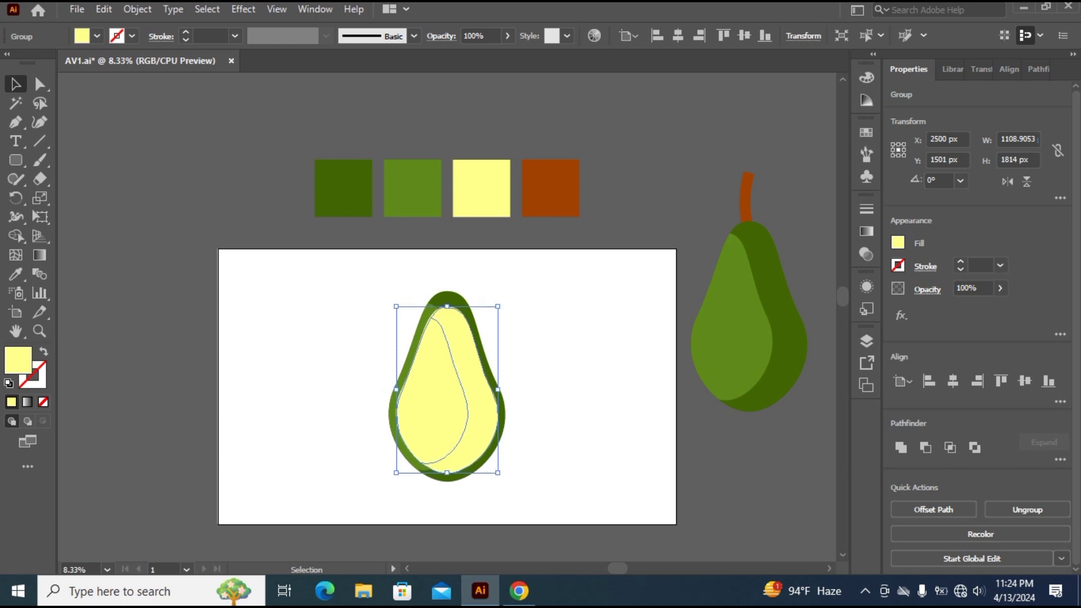
key("Down")
key("Down")
key("Down")
key("Down")
key("Down")
key("Down")
key("Down")
key("Down")
key("Down")
key("Down")
key("Down")
key("Down")
key("Down")
key("Down")
key("Down")
key("Down")
key("Down")
key("Down")
key("Down")
key("Down")
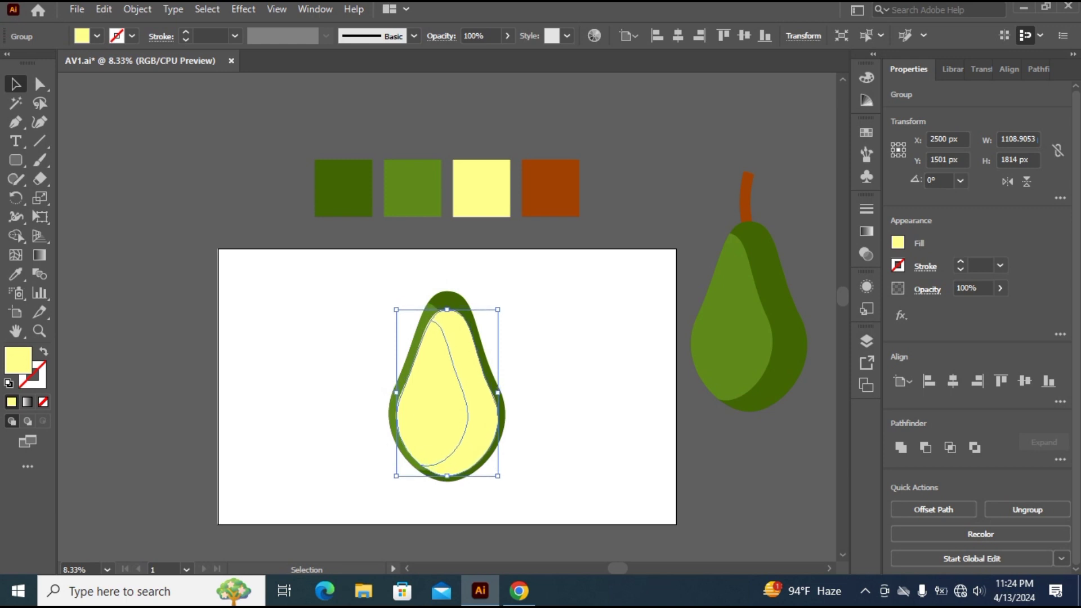
key("Down")
key("Down")
key("Down")
key("Down")
key("Down")
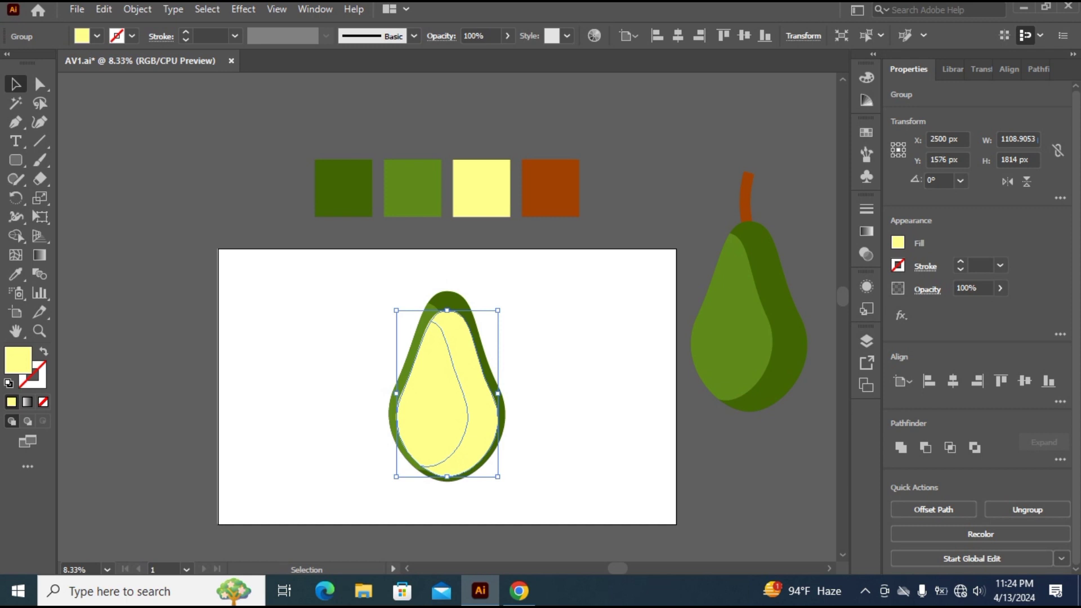
left_click(315, 349)
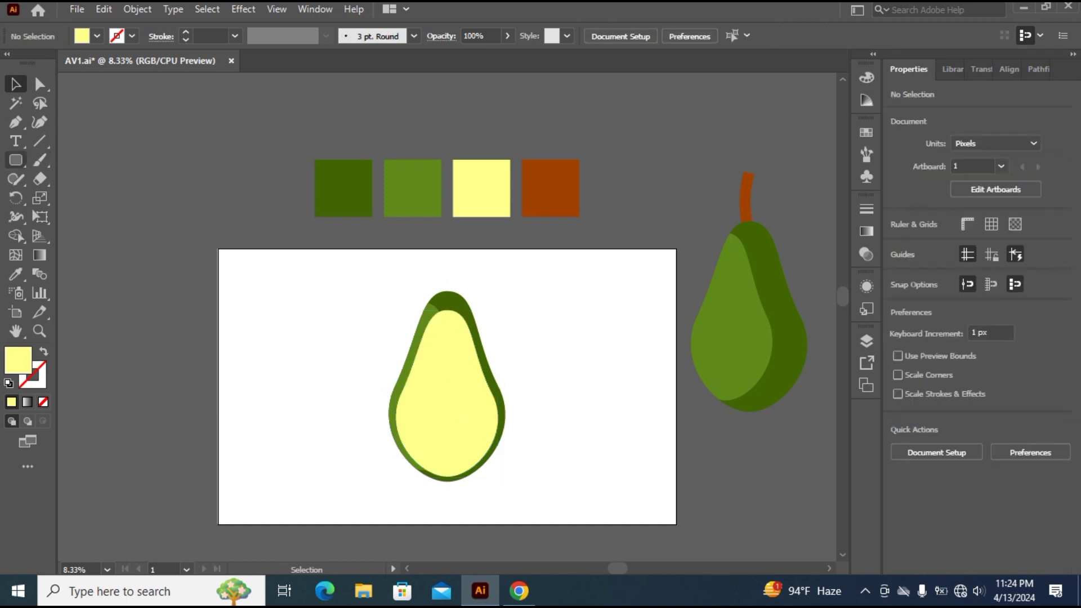
- Draw an ellipse about 491 by 691 px inside the yellow flesh and color it with the brown swatch
left_click_drag(15, 160, 85, 196)
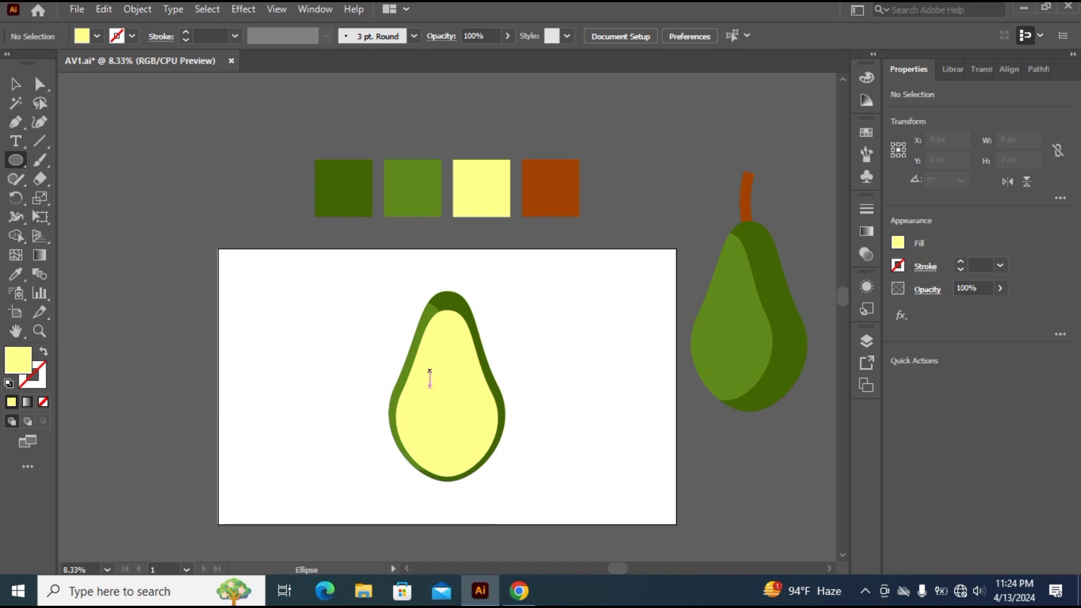
left_click_drag(430, 372, 475, 434)
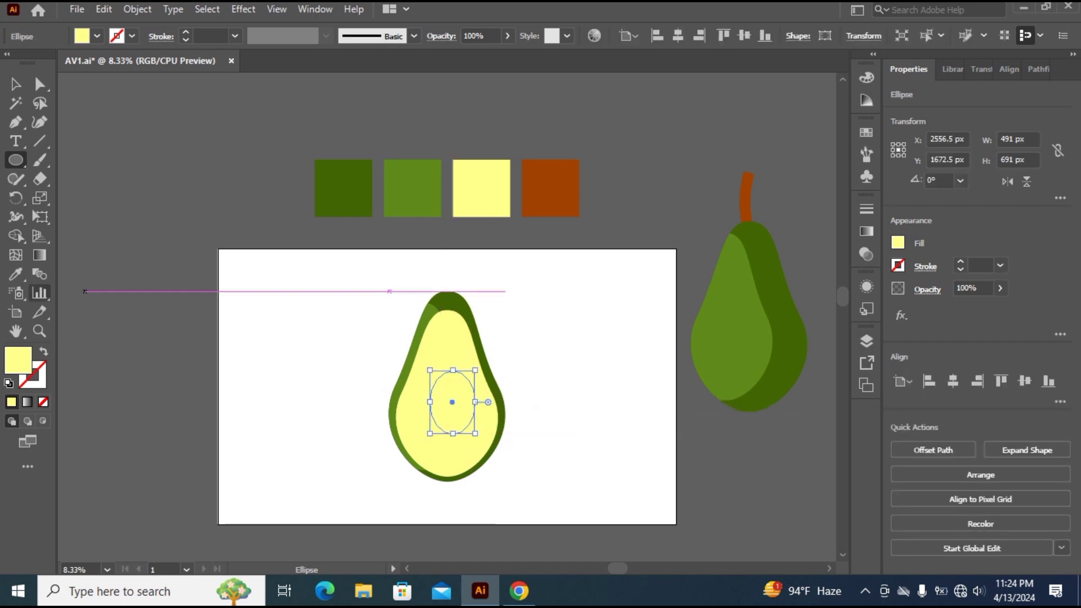
key("i")
left_click(551, 189)
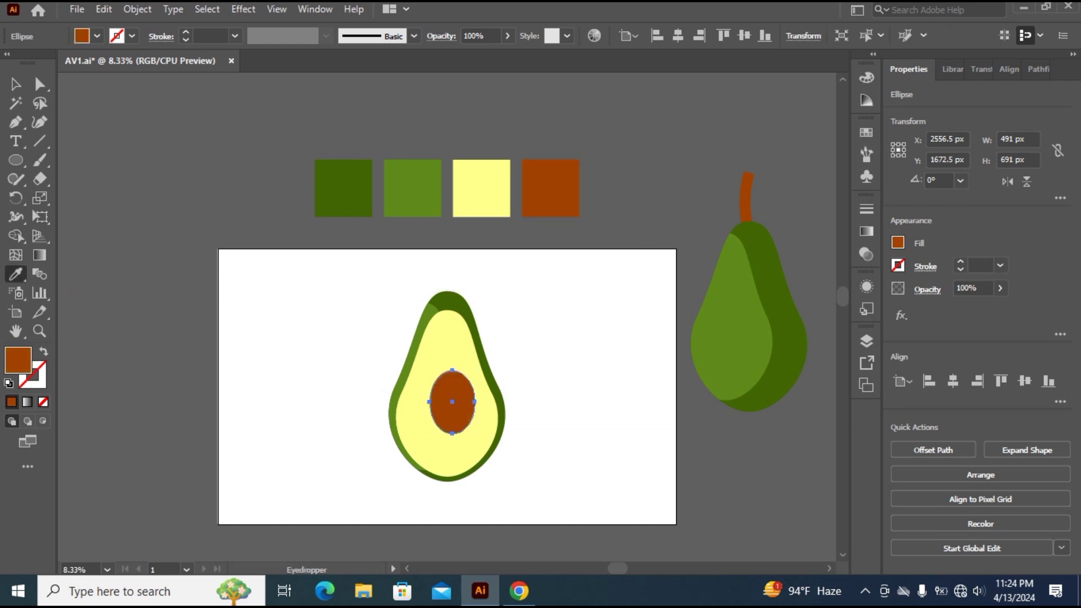
key("v")
left_click(16, 84)
left_click(569, 383)
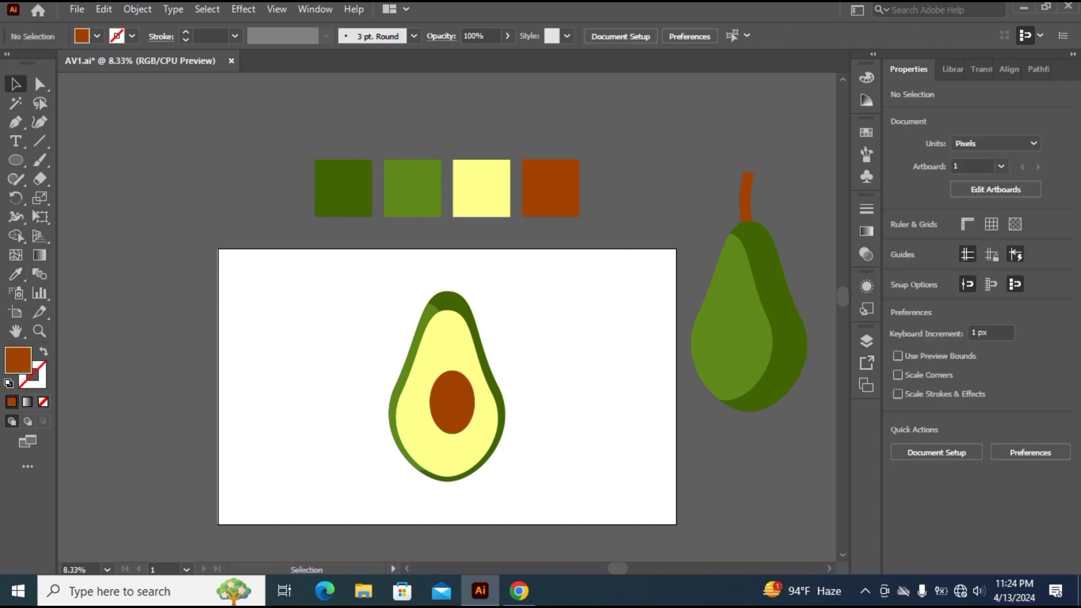
- Center the brown pit horizontally on the artboard and enlarge it slightly around its center
left_click(453, 402)
left_click(953, 381)
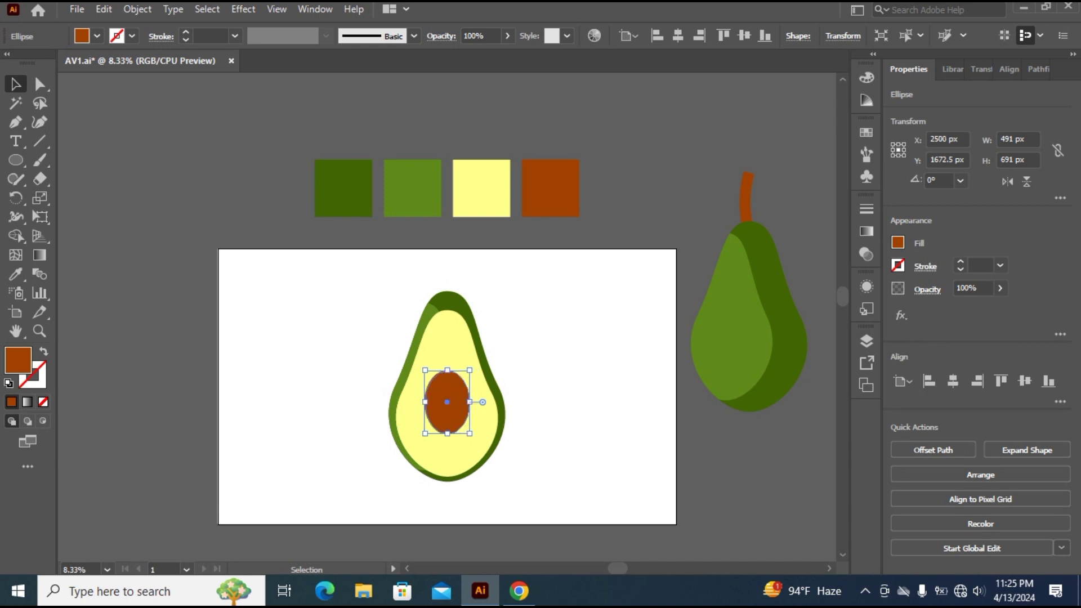
left_click_drag(470, 433, 473, 439)
left_click(569, 394)
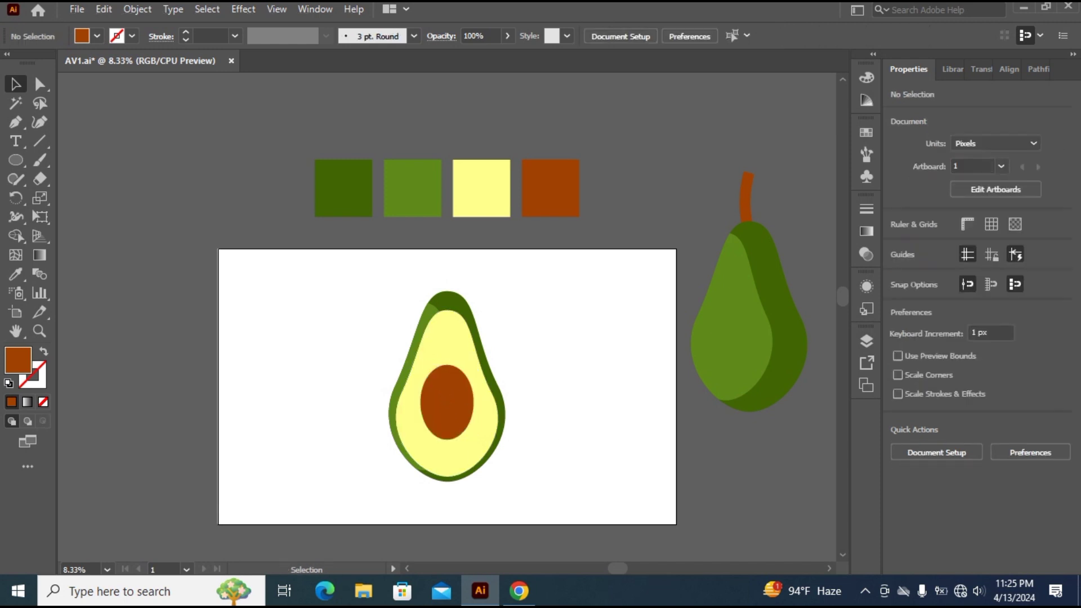
- Group the green rim, yellow flesh and brown pit of the halved avocado
left_click_drag(359, 280, 554, 508)
key("ctrl+g")
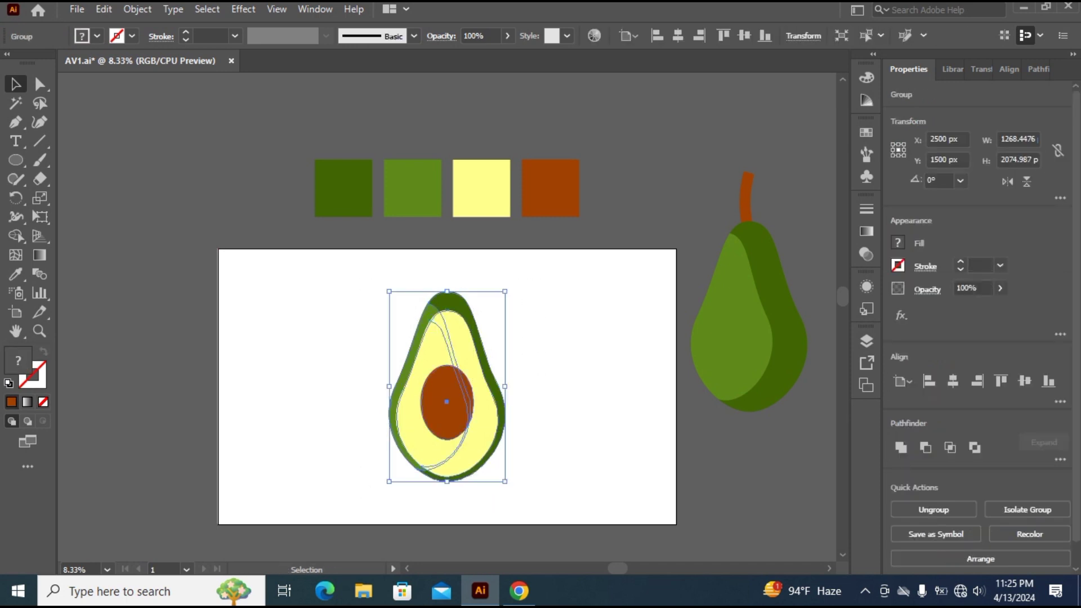
left_click(597, 315)
- Move the whole avocado onto the artboard, overlapping the halved one's left side, and rotate it about 21.29° counterclockwise
left_click_drag(782, 278, 393, 359)
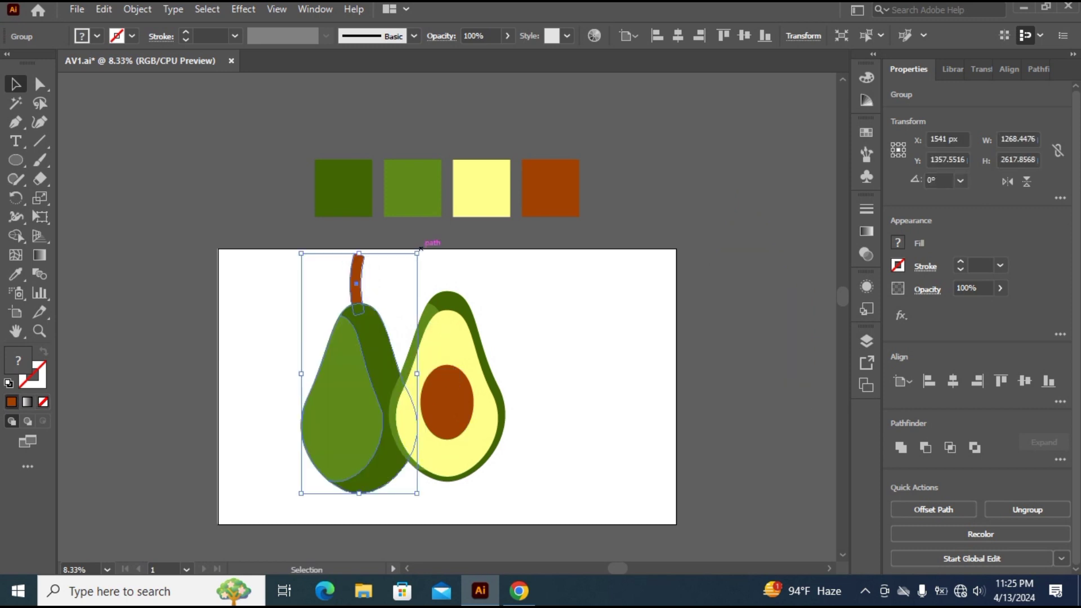
left_click_drag(423, 249, 370, 241)
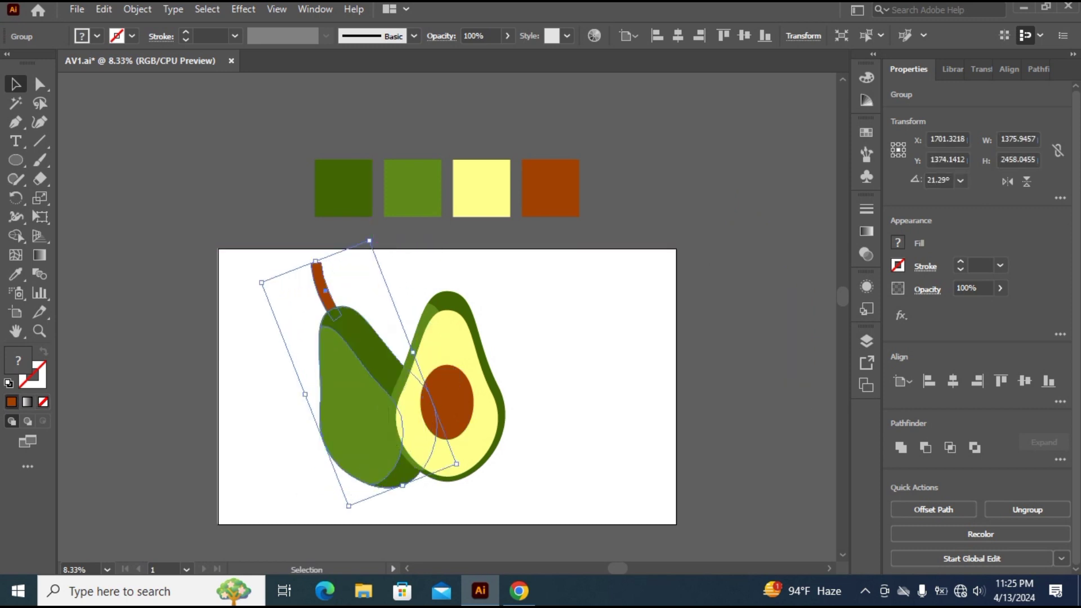
left_click(541, 281)
- Rotate the halved avocado slightly clockwise so that it leans away from the whole avocado
left_click(486, 381)
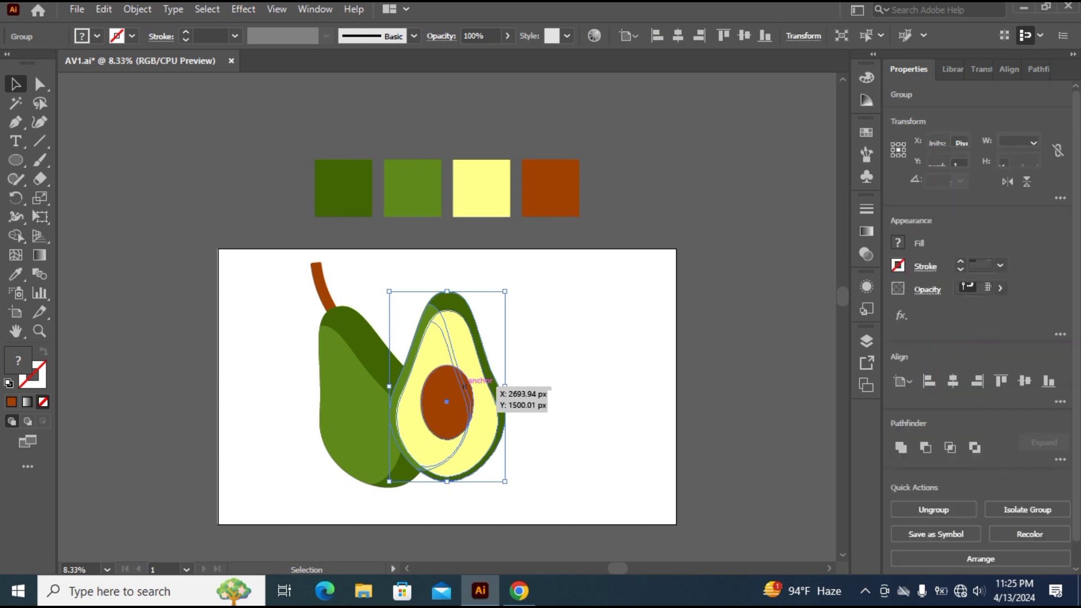
left_click_drag(509, 288, 541, 291)
left_click(564, 307)
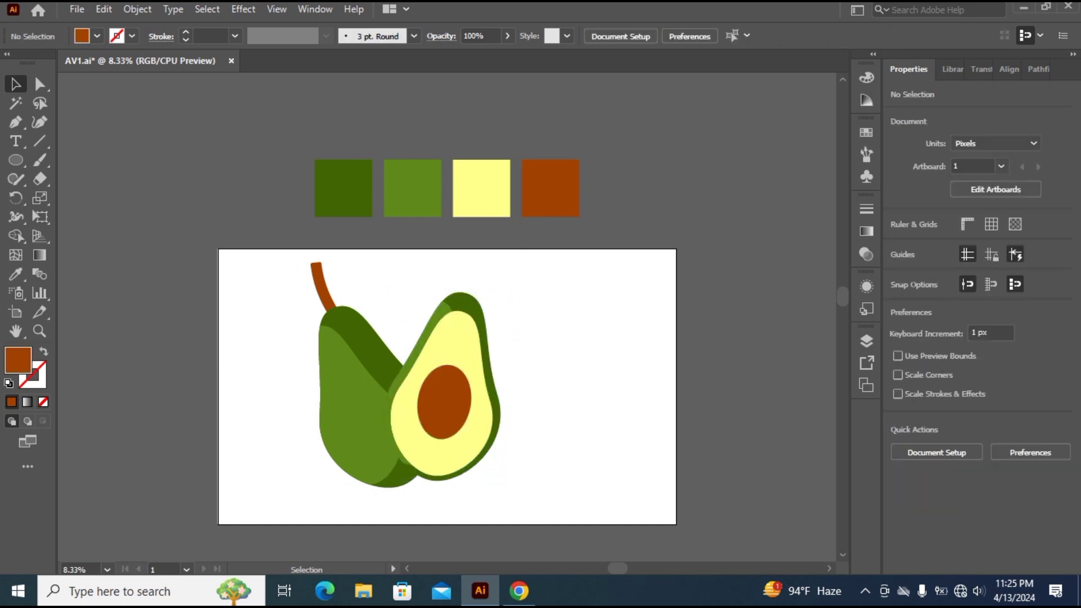
- Group the two avocados and center the group horizontally and vertically on the artboard
left_click_drag(260, 328, 537, 493)
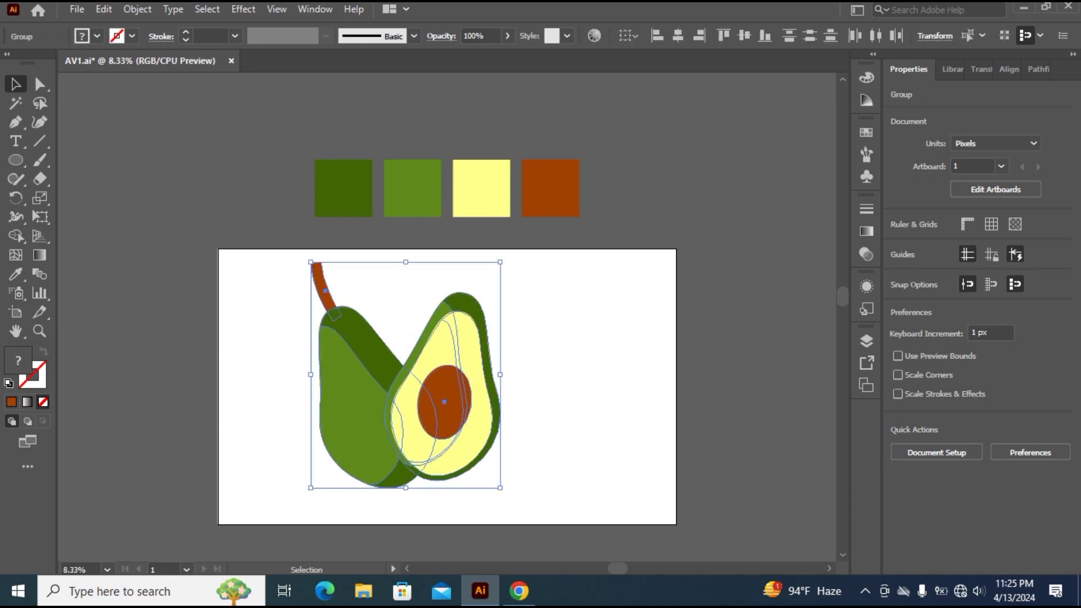
left_click(953, 382)
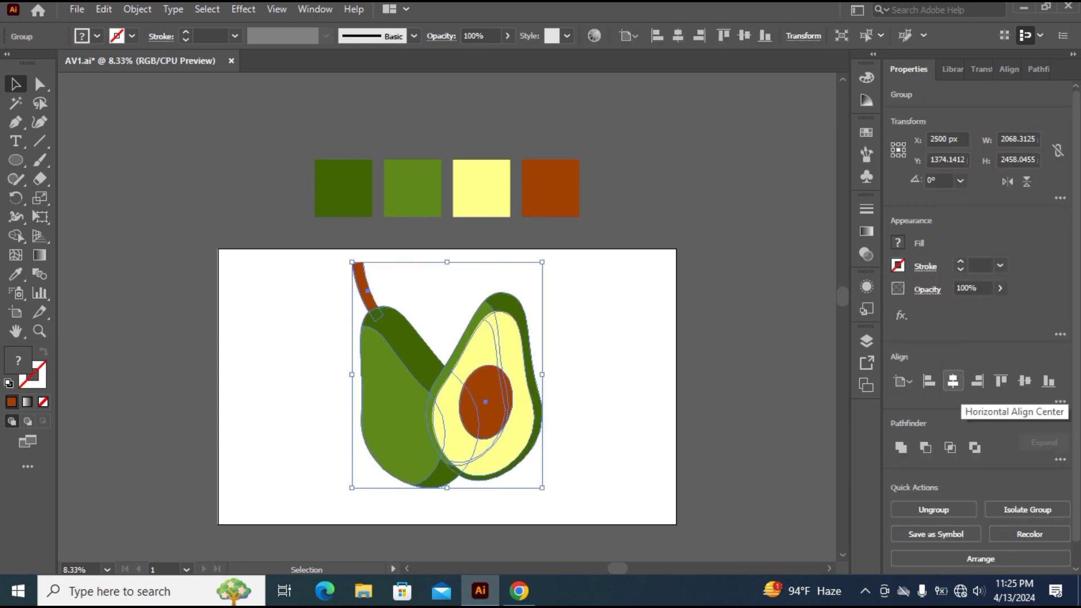
left_click(1025, 381)
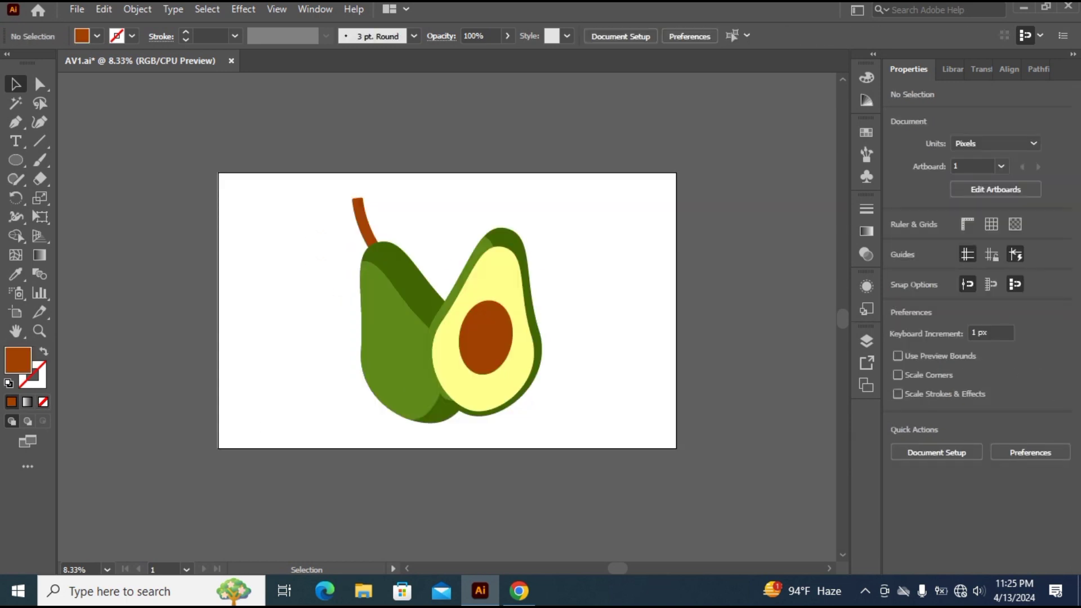